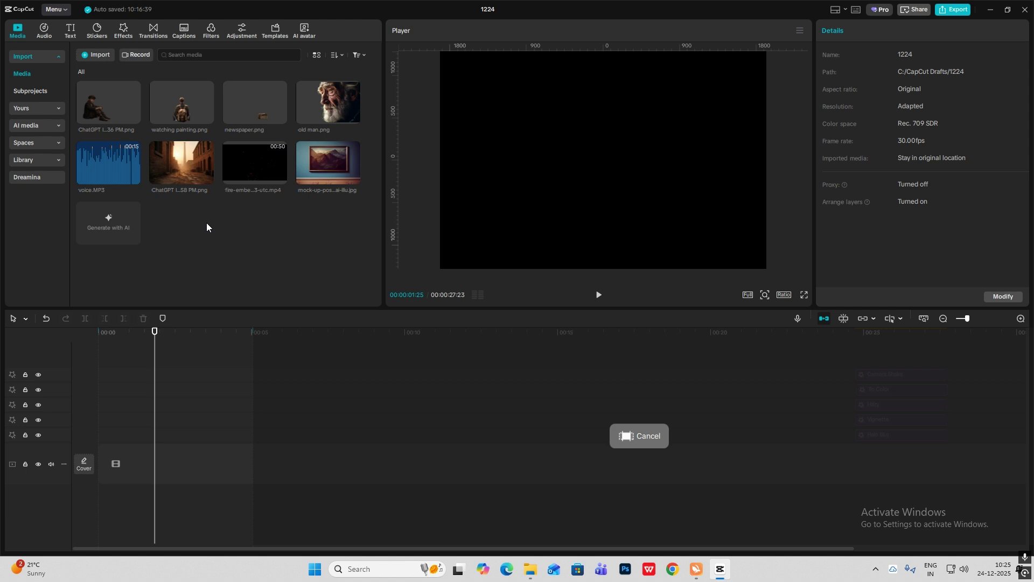
Layer the seated boy and newspaper images over the street background, placing the newspaper beside the boy at about X -345, Y 60
drag(182, 179, 120, 463)
click(195, 415)
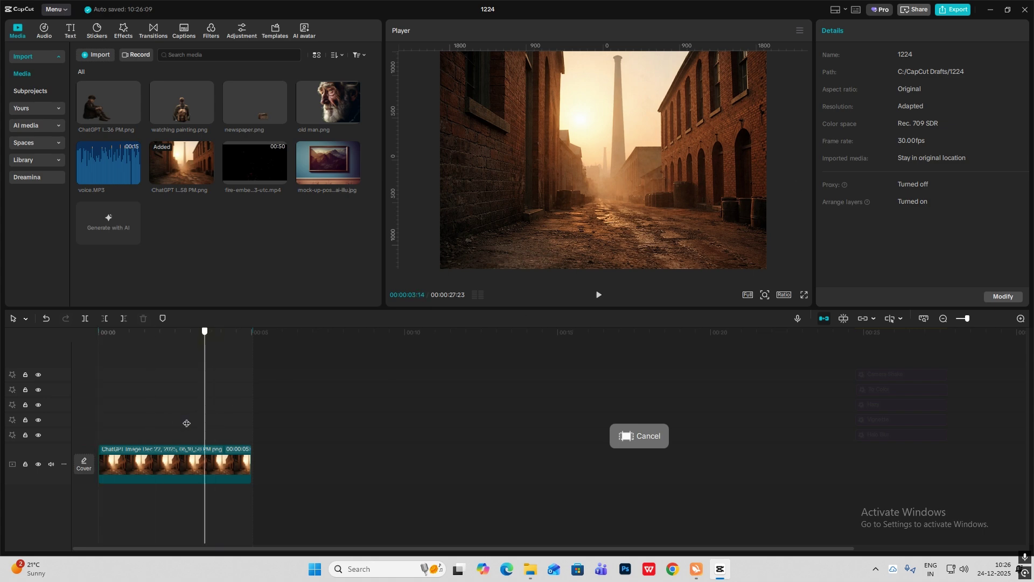
drag(104, 105, 154, 417)
drag(632, 225, 624, 221)
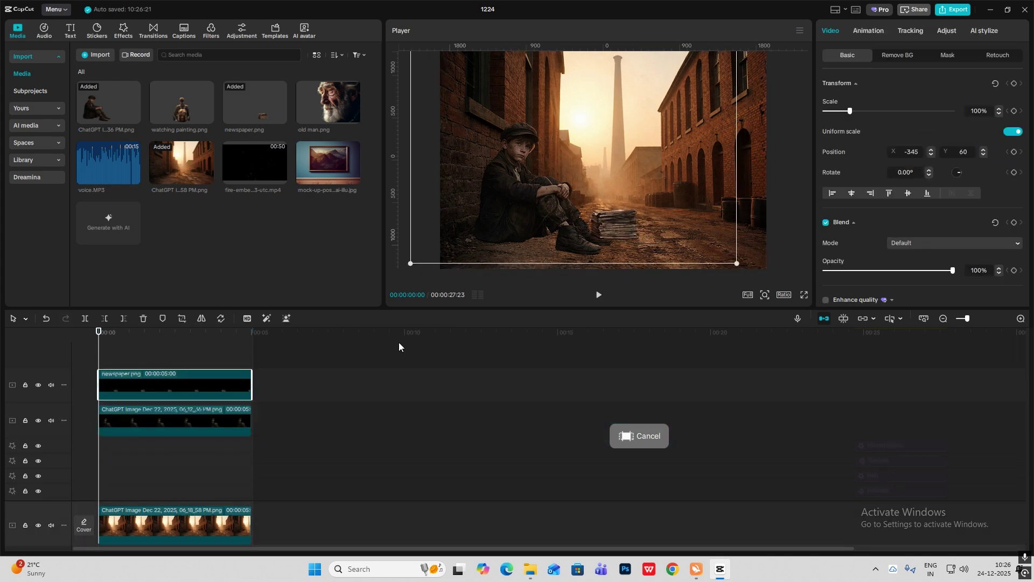
Move the newspaper clip beneath the seated boy's track and combine all three image clips into one compound clip
drag(153, 386, 160, 457)
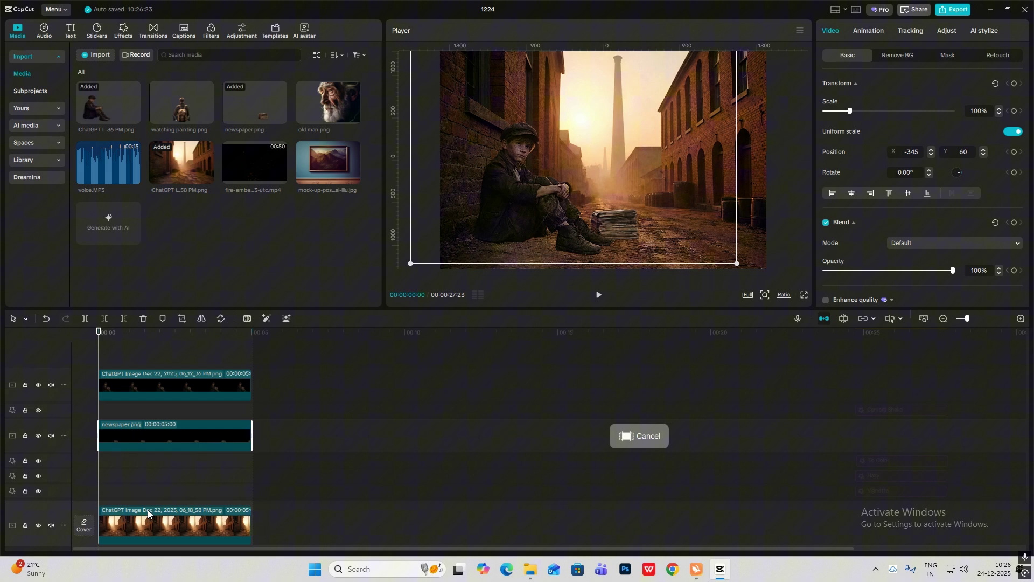
mouse_move(148, 519)
mouse_down()
mouse_move(152, 479)
mouse_move(145, 512)
mouse_up()
drag(144, 512, 145, 526)
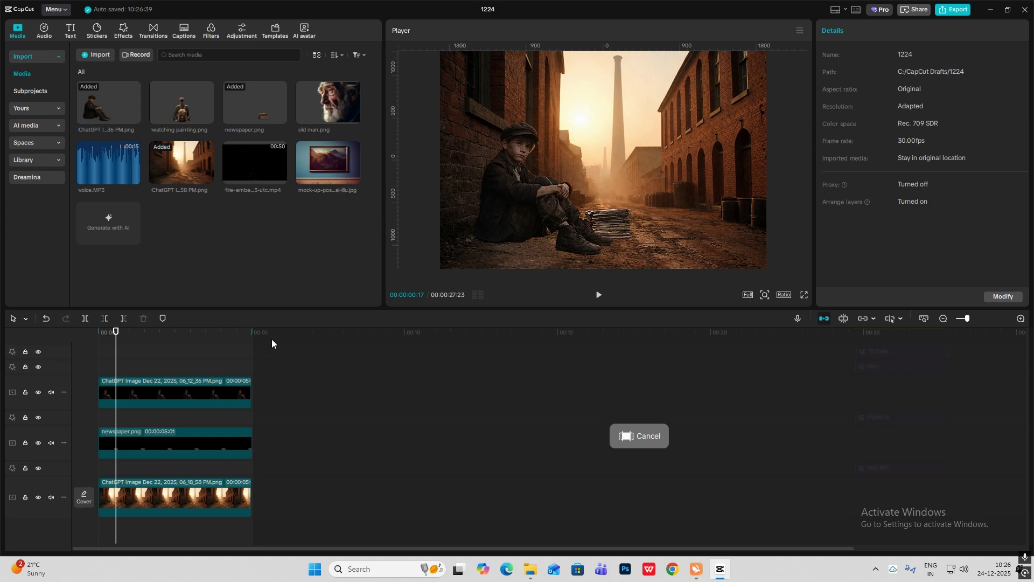
drag(348, 374, 182, 509)
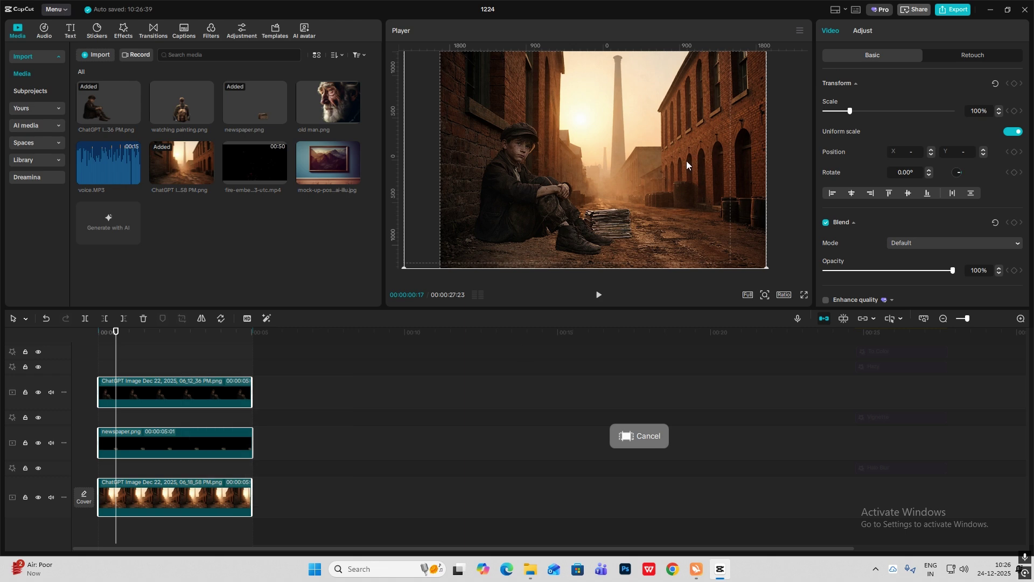
key(alt+g)
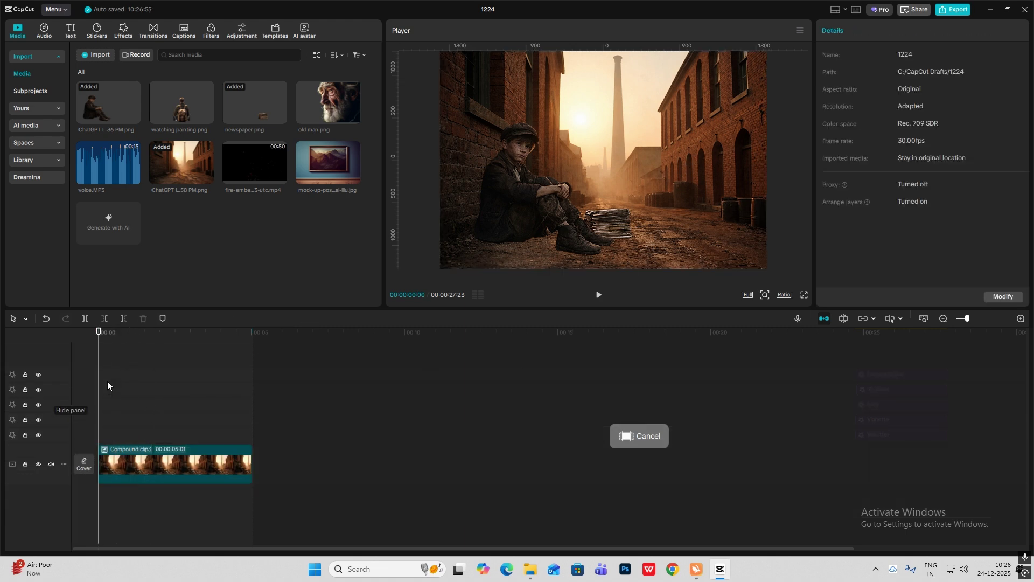
Keyframe the compound clip's transform to rise from a starting Y position of about -757 to its centred position at about 2 seconds
click(232, 461)
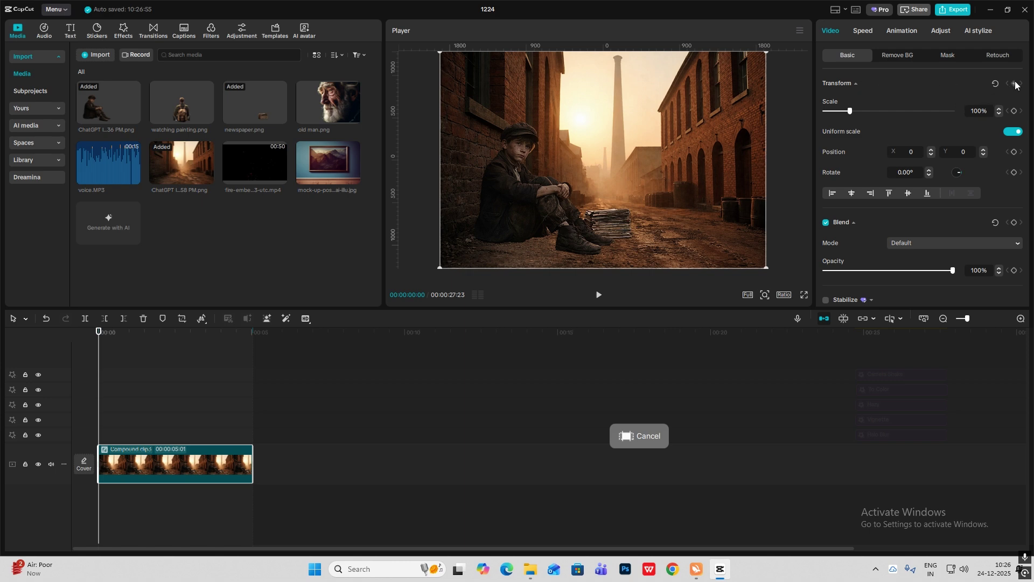
mouse_move(98, 425)
mouse_down()
mouse_move(159, 431)
mouse_move(92, 448)
mouse_up()
click(1014, 83)
click(149, 461)
drag(627, 202, 627, 265)
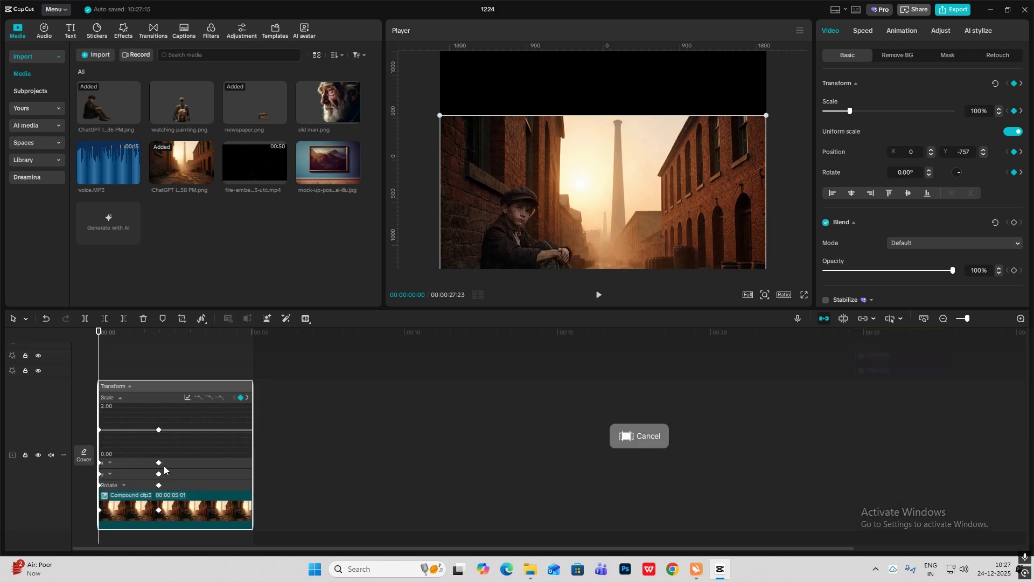
Apply the Cubic Out preset curve to the compound clip's Y position animation and preview the motion
click(146, 464)
click(140, 469)
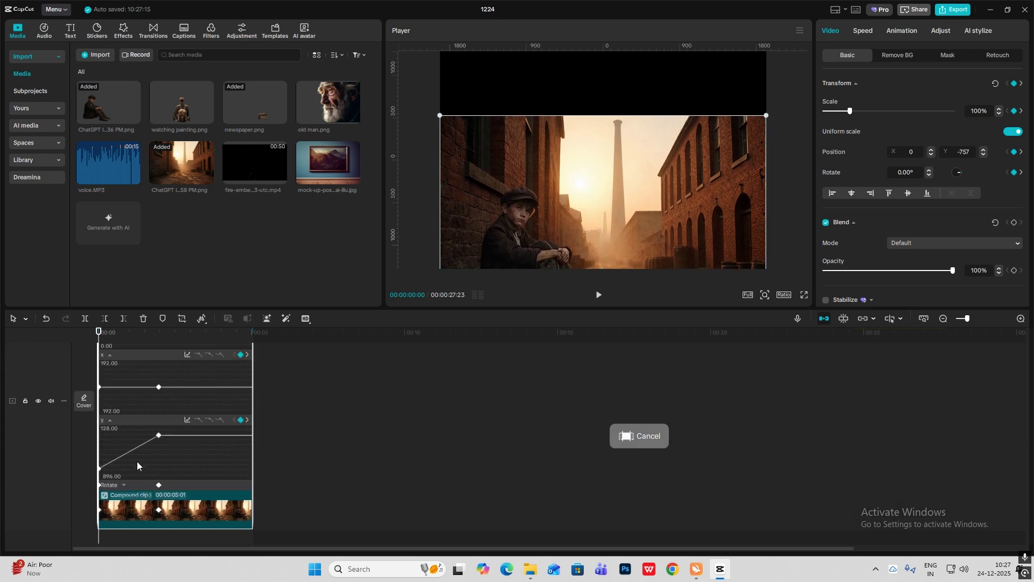
click(187, 420)
click(305, 467)
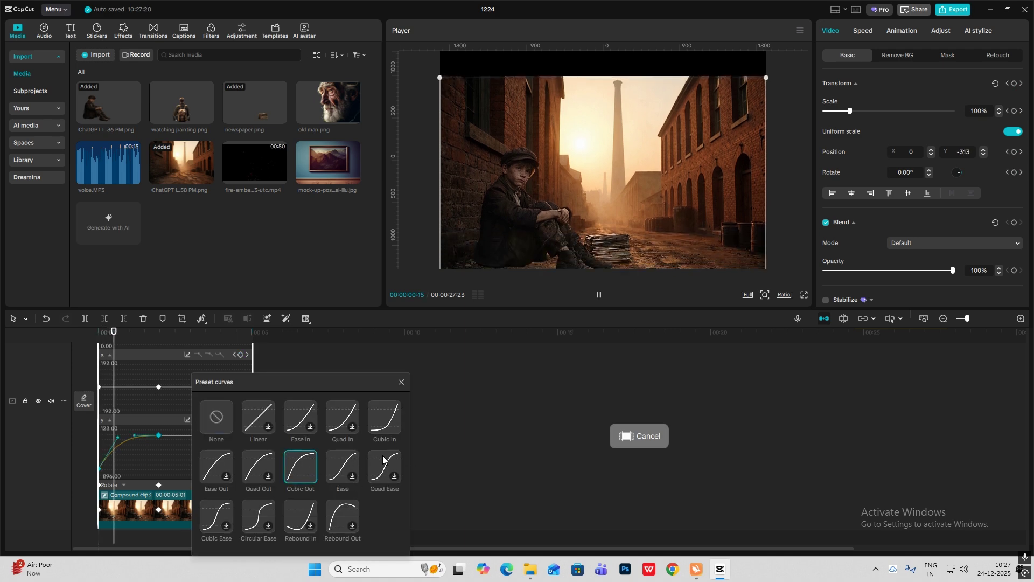
click(111, 419)
key(space)
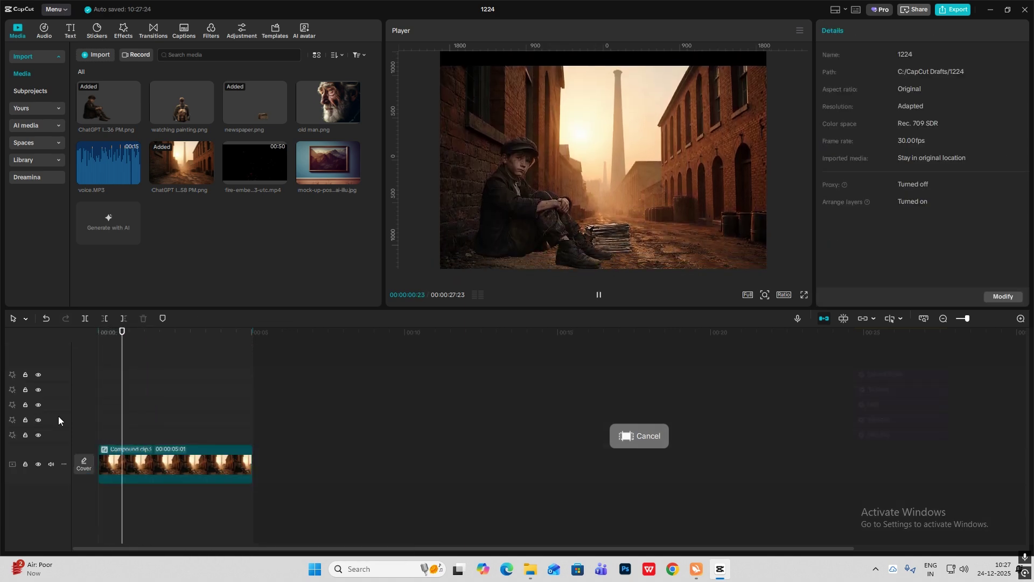
Split the compound clip at 00:00:02:13 and add the mock-up poster frame image on a track above its second part
click(189, 458)
drag(170, 441, 173, 440)
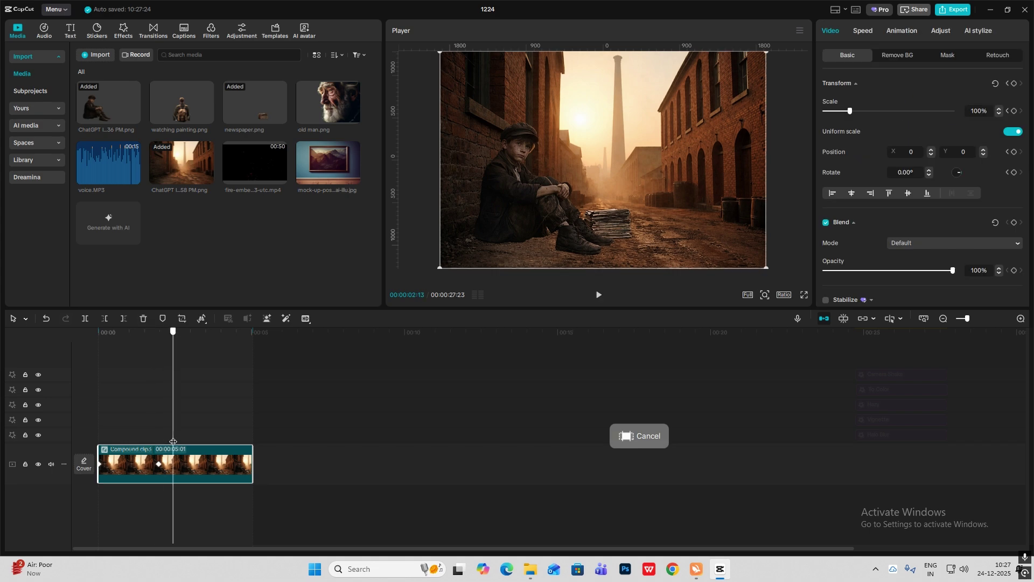
key(ctrl+b)
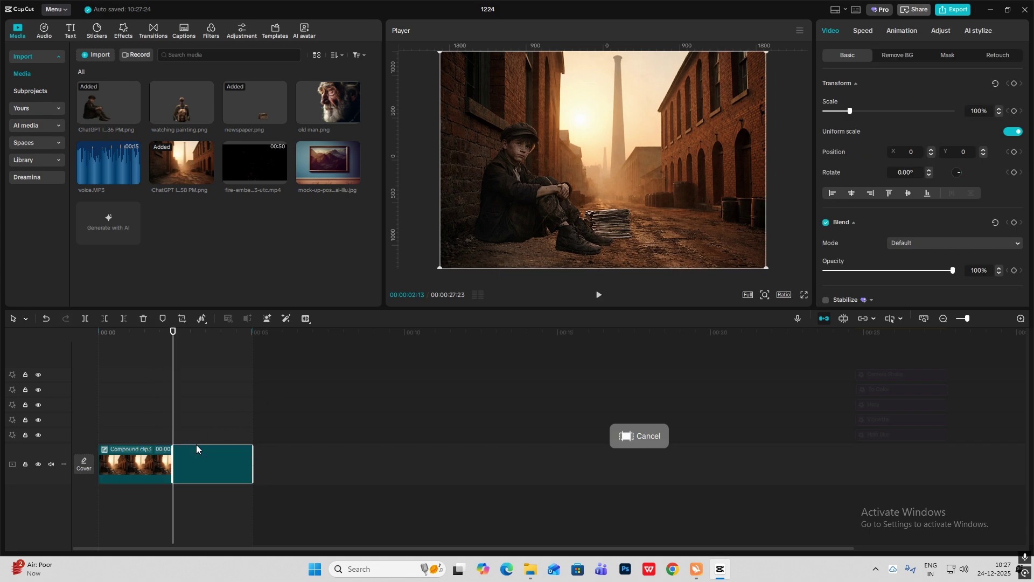
click(305, 318)
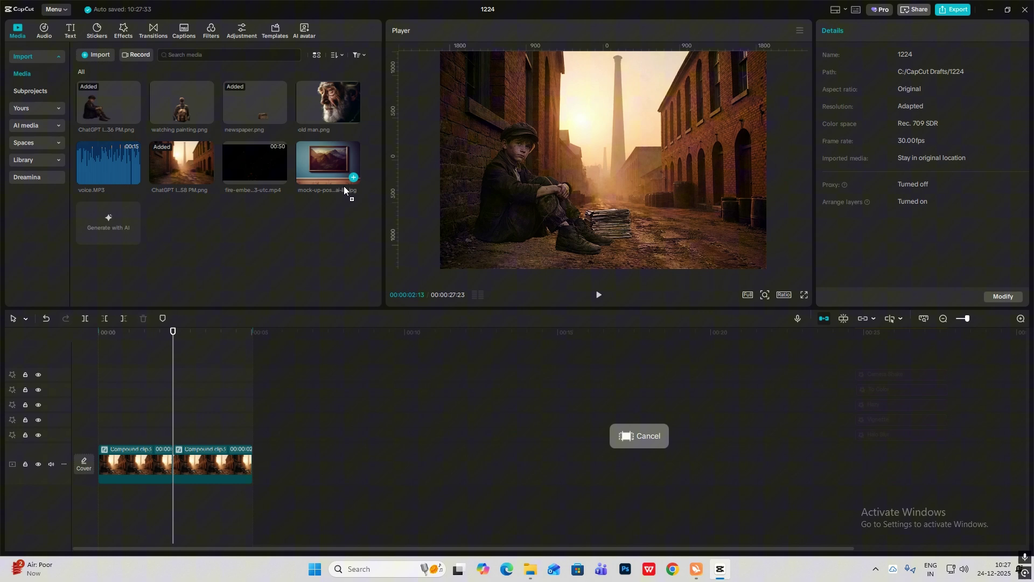
drag(343, 185, 178, 427)
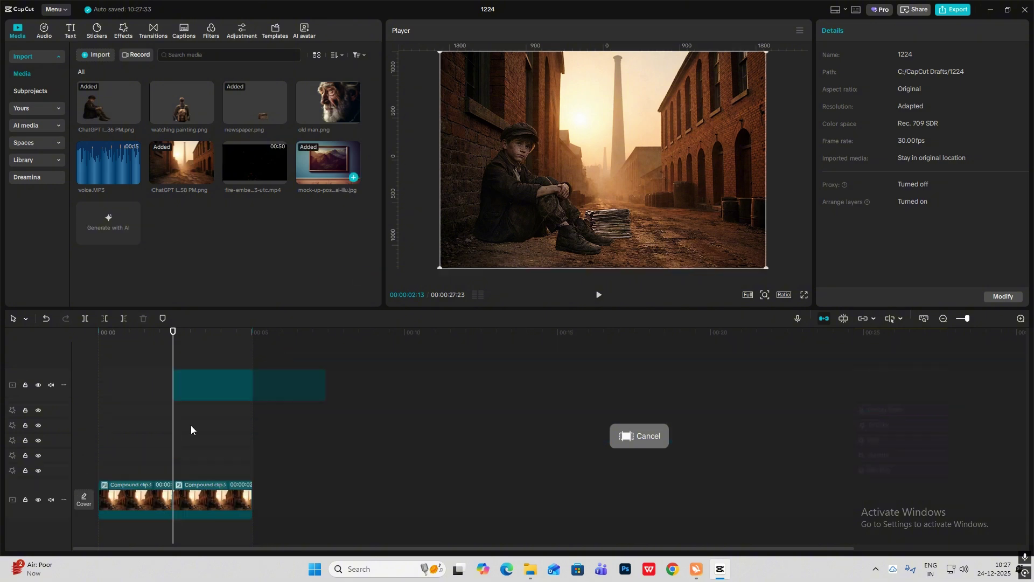
Cut out the picture inside the mock-up frame with an inverted Rectangle mask fitted to the frame's inner edges
click(251, 364)
drag(251, 364, 253, 364)
click(241, 370)
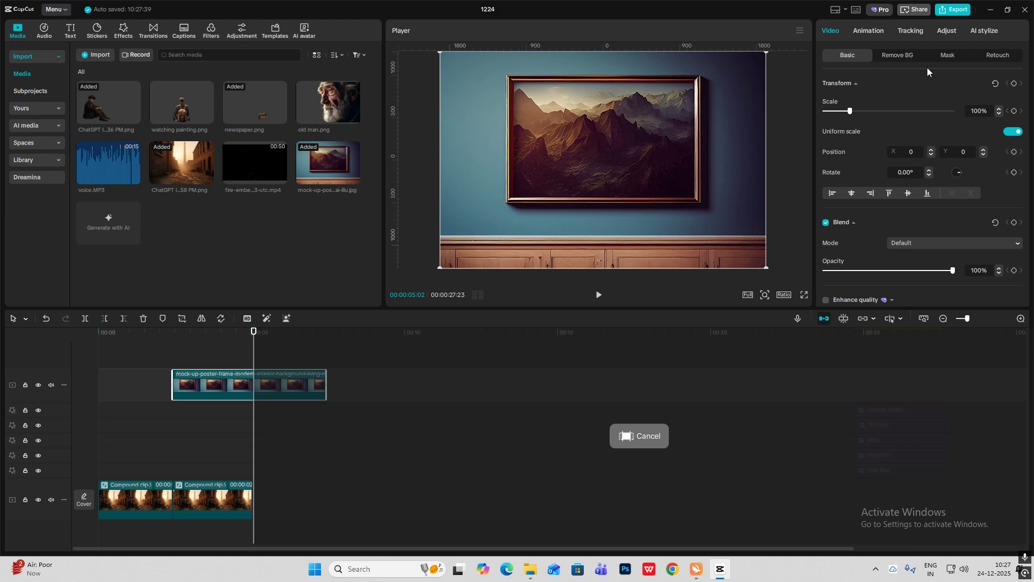
click(950, 56)
click(851, 103)
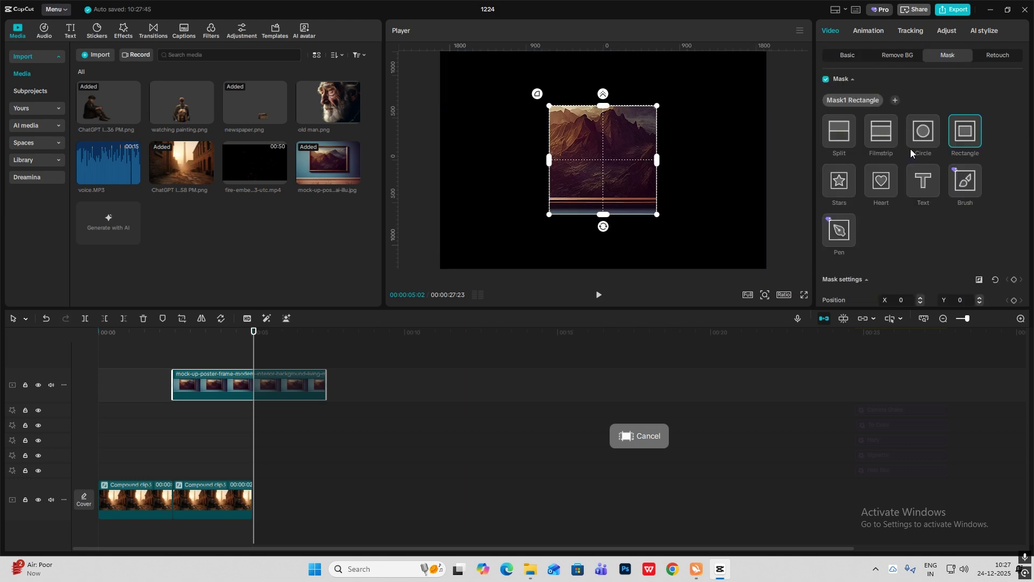
drag(658, 162, 704, 163)
drag(606, 173, 606, 151)
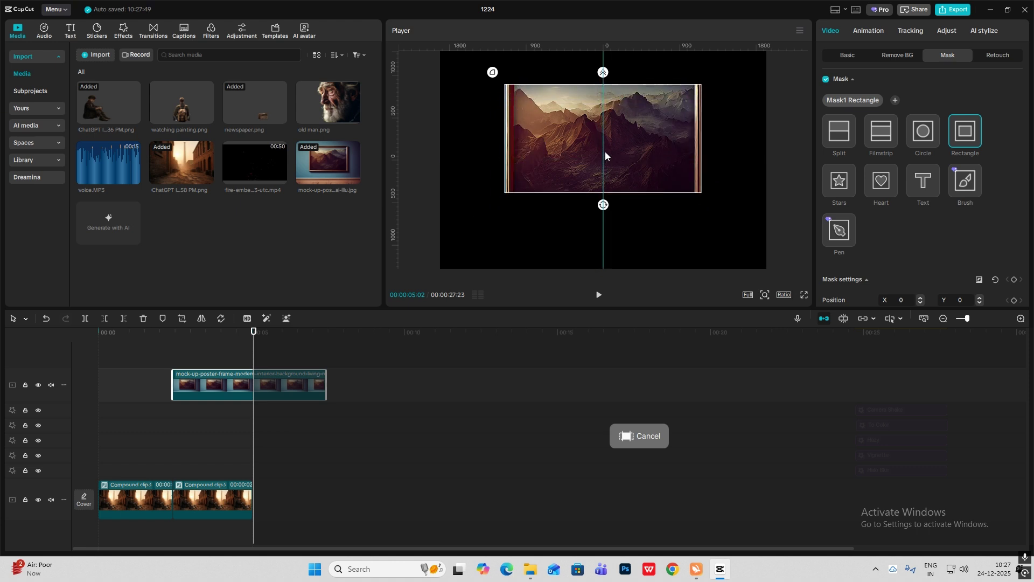
click(979, 279)
drag(603, 84, 604, 84)
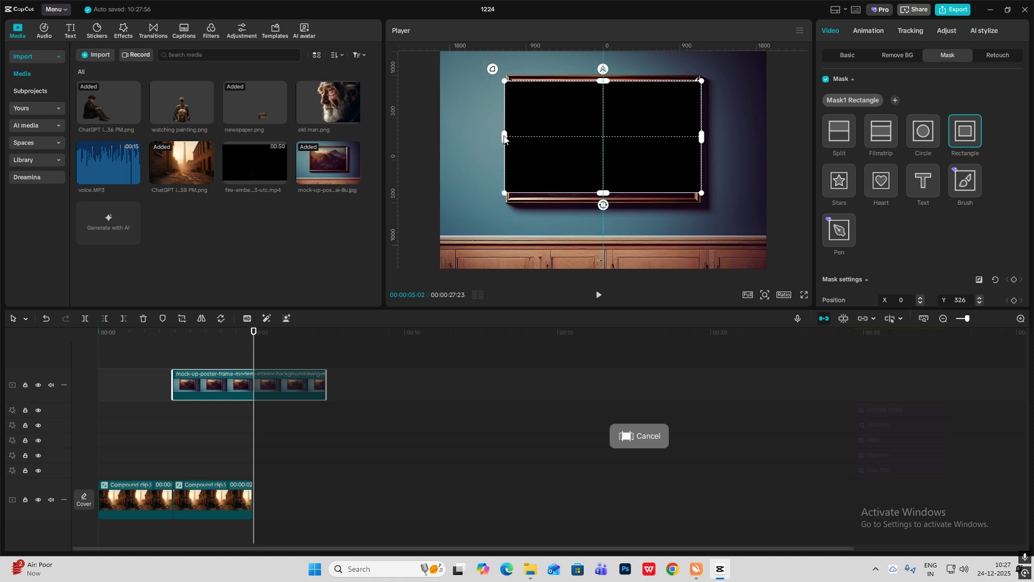
drag(701, 137, 694, 138)
click(849, 56)
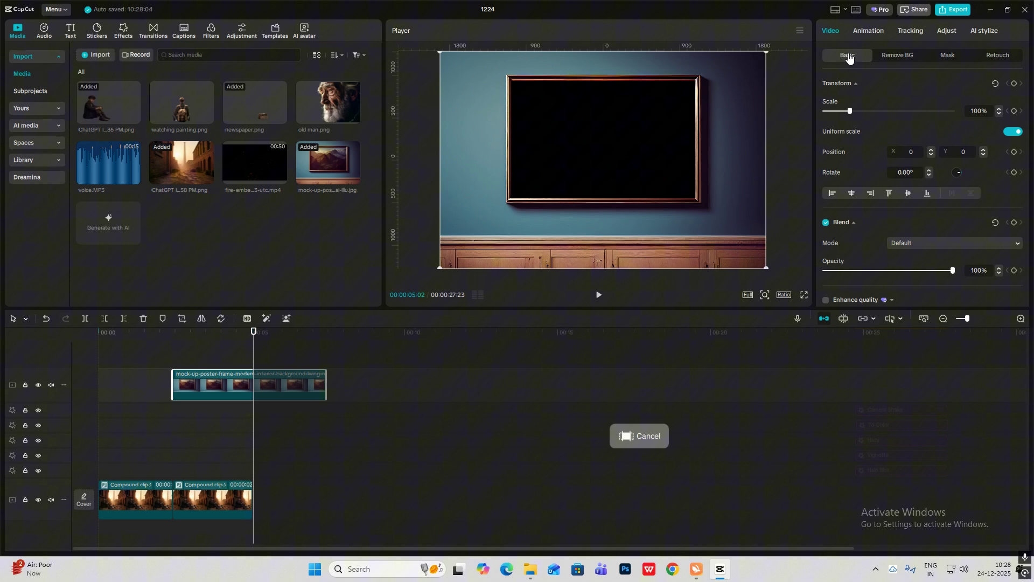
Move the second street compound clip to the track directly beneath the mock-up frame and scale it to 63% to fit the frame opening
click(198, 429)
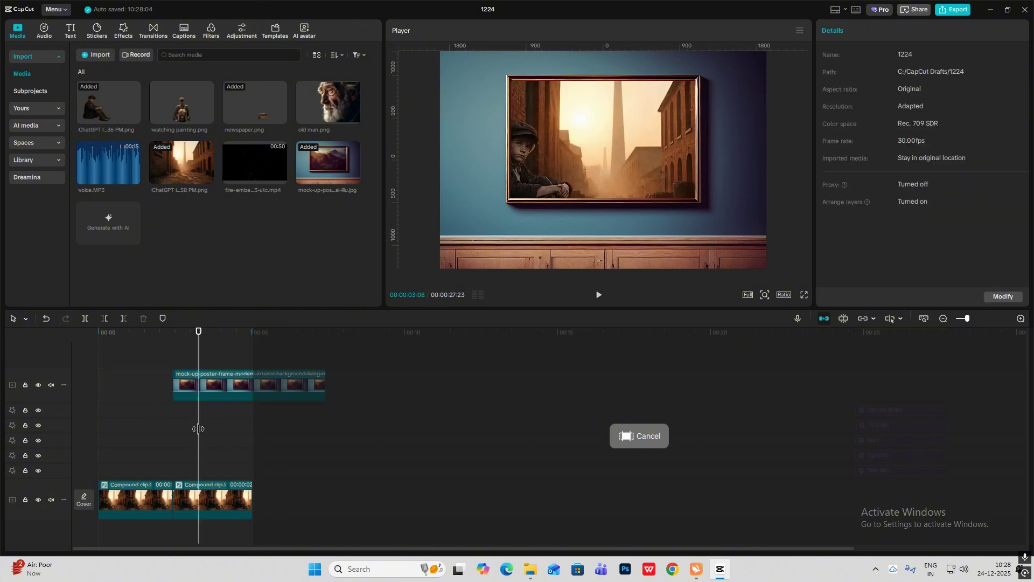
drag(216, 503, 220, 468)
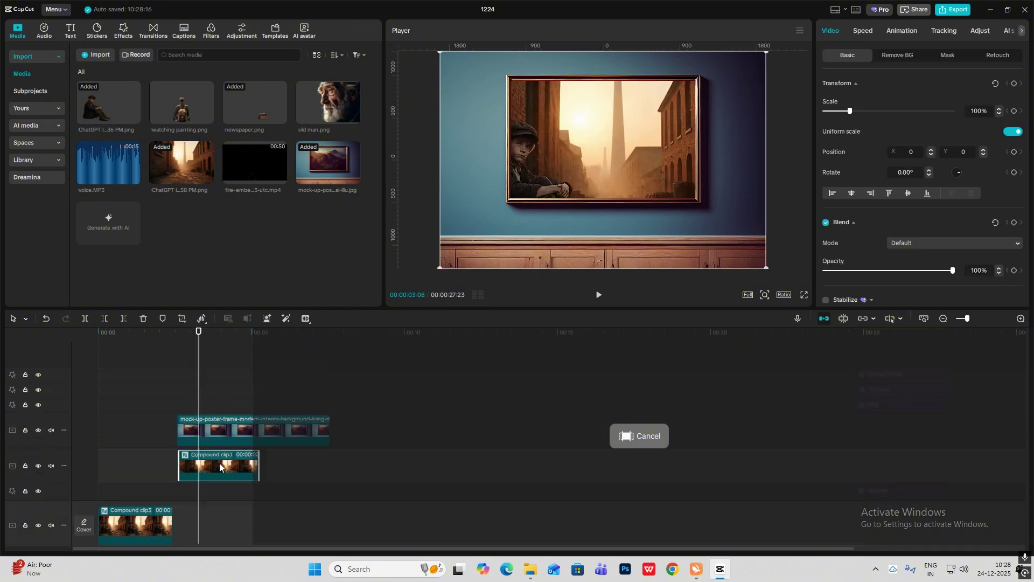
drag(768, 53, 706, 79)
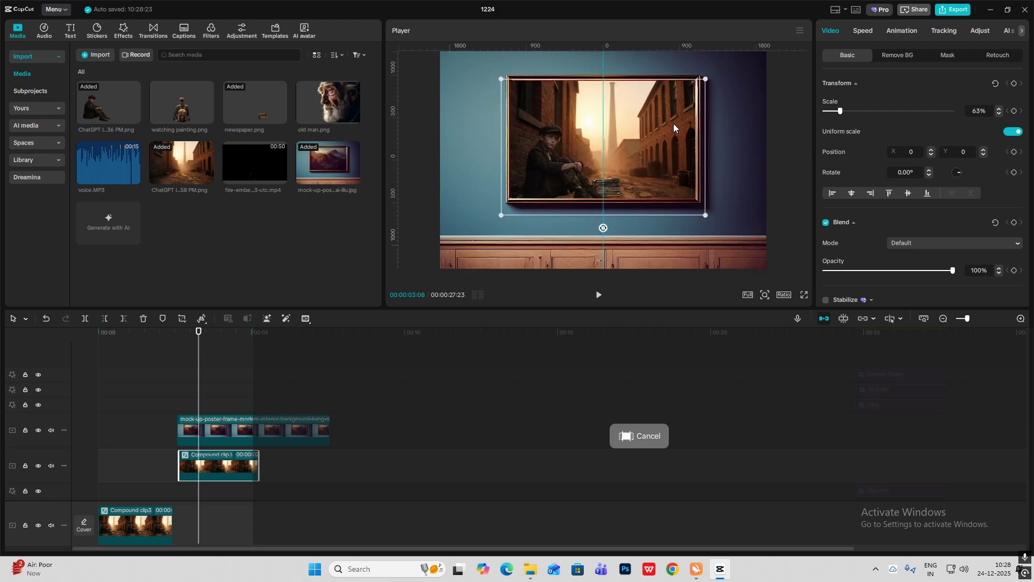
Add watching painting.png above the frame, scale it to 246% and position the figure in front of the painting
click(217, 404)
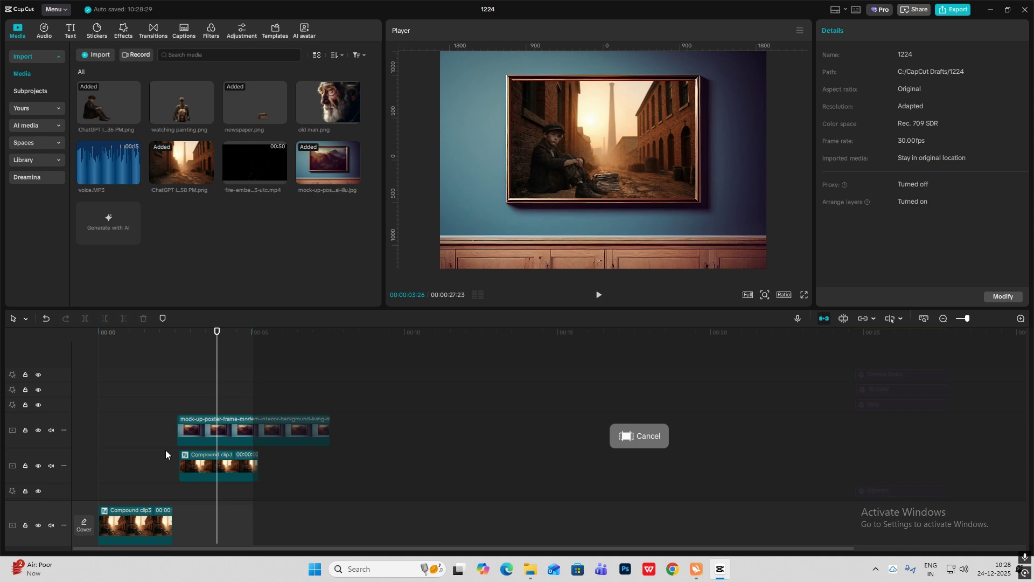
mouse_move(190, 109)
mouse_down()
mouse_move(268, 358)
mouse_move(179, 396)
mouse_up()
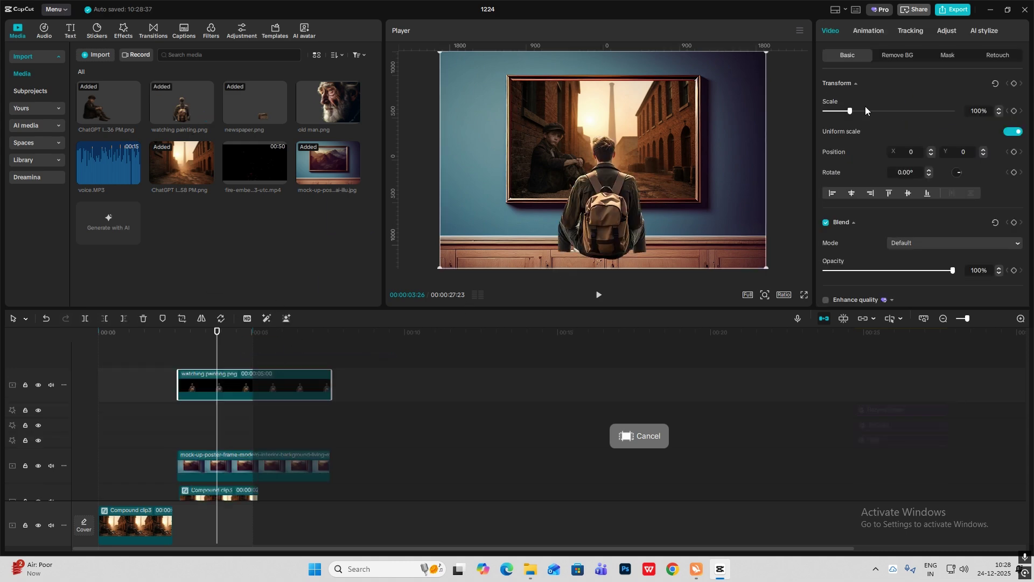
drag(851, 111, 888, 115)
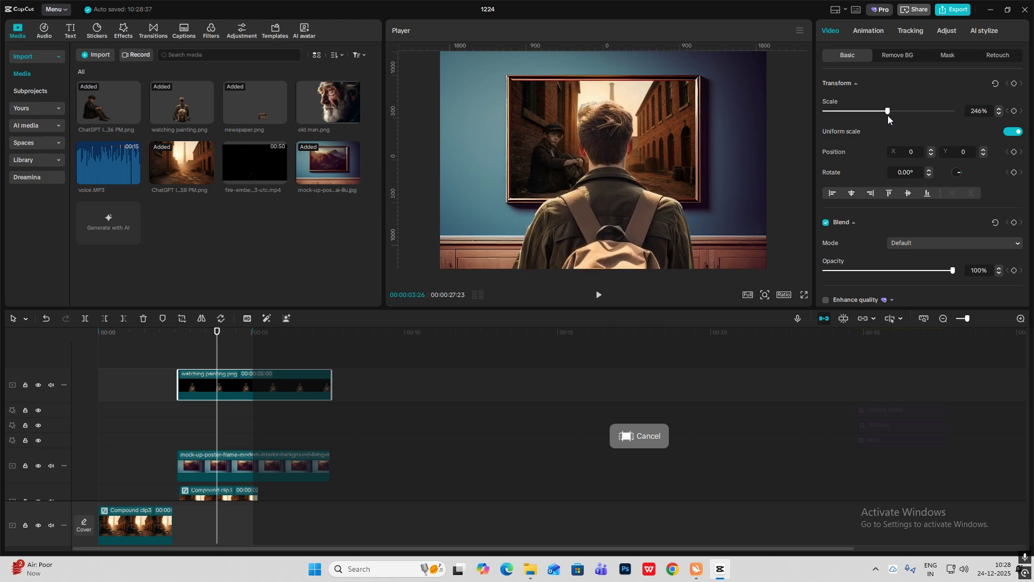
drag(600, 227, 607, 211)
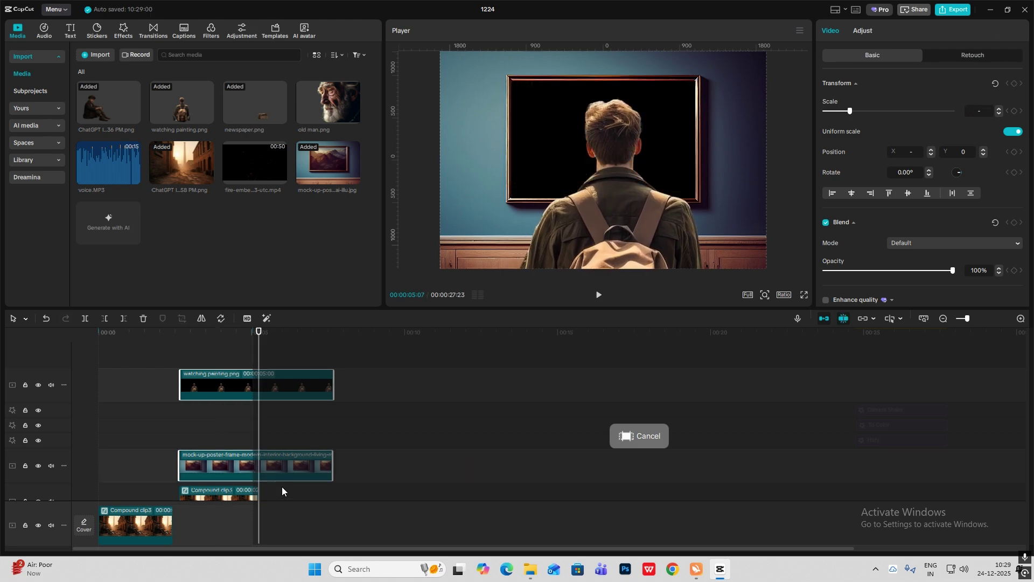
Trim the frame and watching painting clips at 00:00:05:07 and combine them with the street clip beneath into a compound clip
key(w)
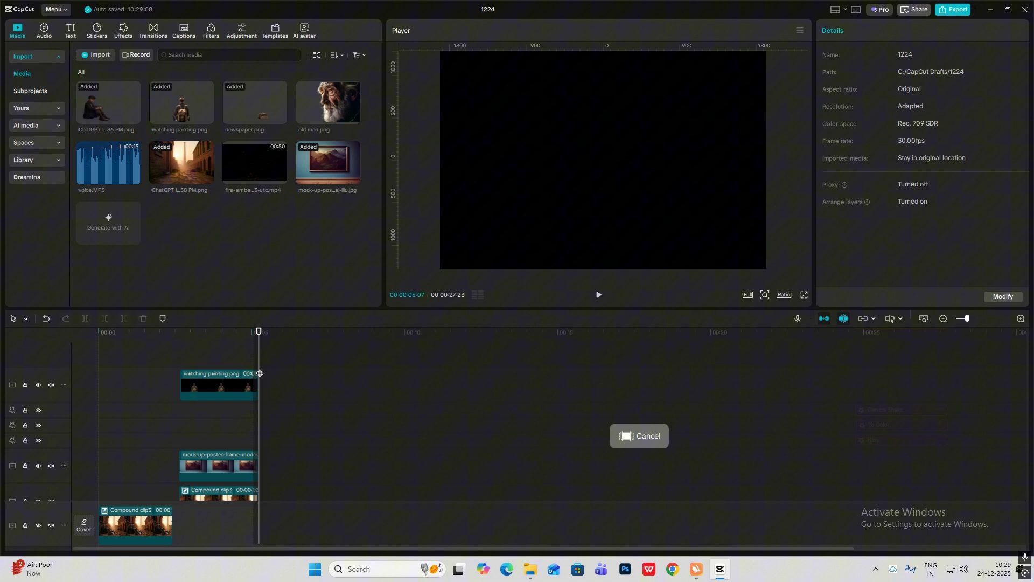
scroll(243, 396, down, 1)
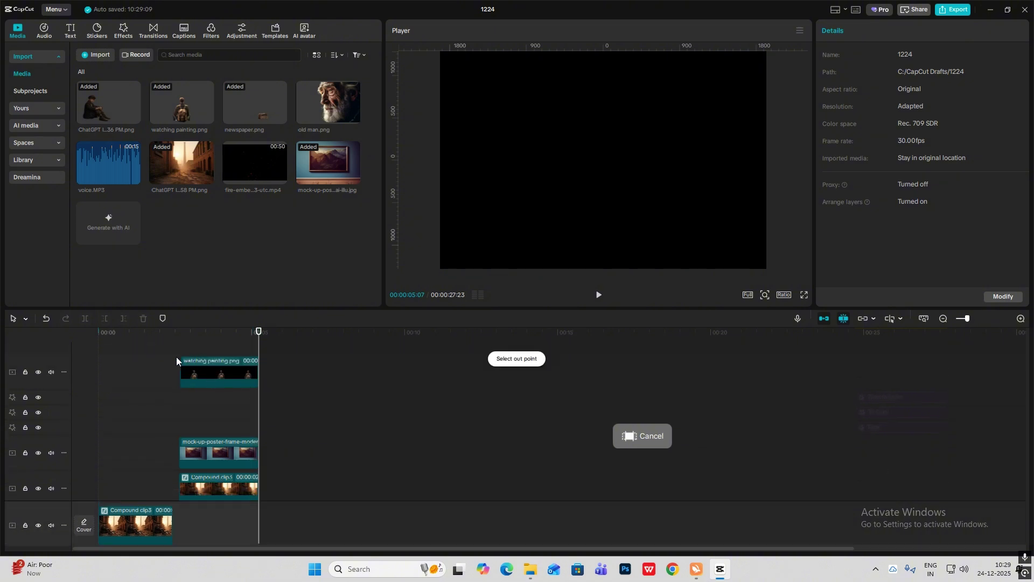
mouse_move(166, 355)
mouse_down()
mouse_move(251, 471)
mouse_move(242, 485)
mouse_up()
click(218, 407)
click(178, 377)
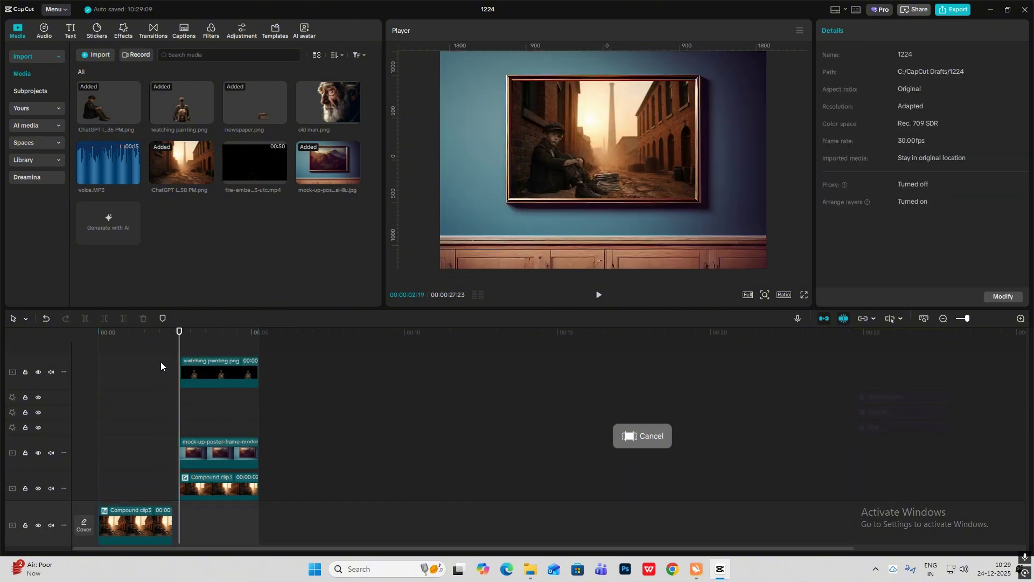
drag(161, 362, 268, 481)
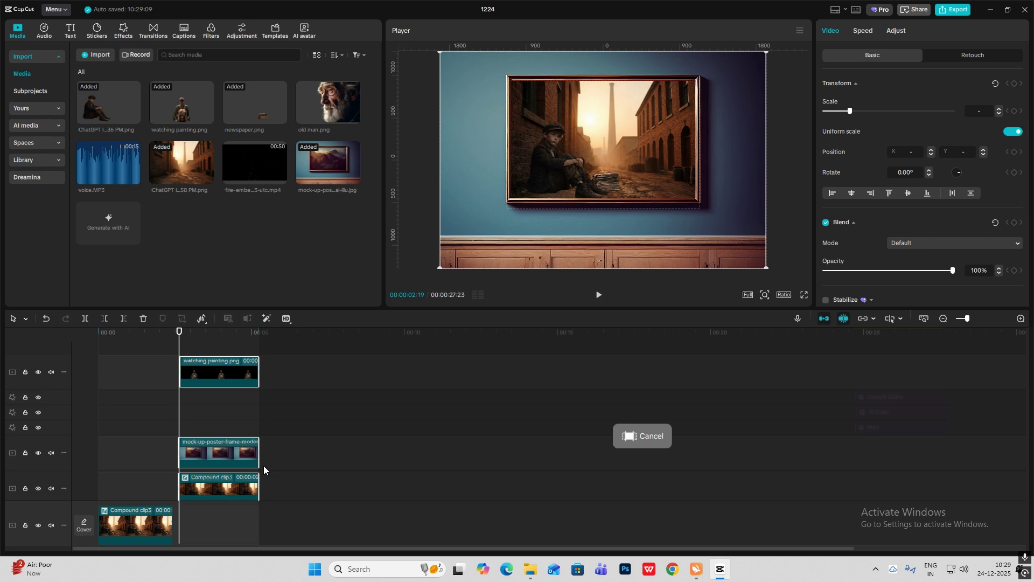
key(alt+g)
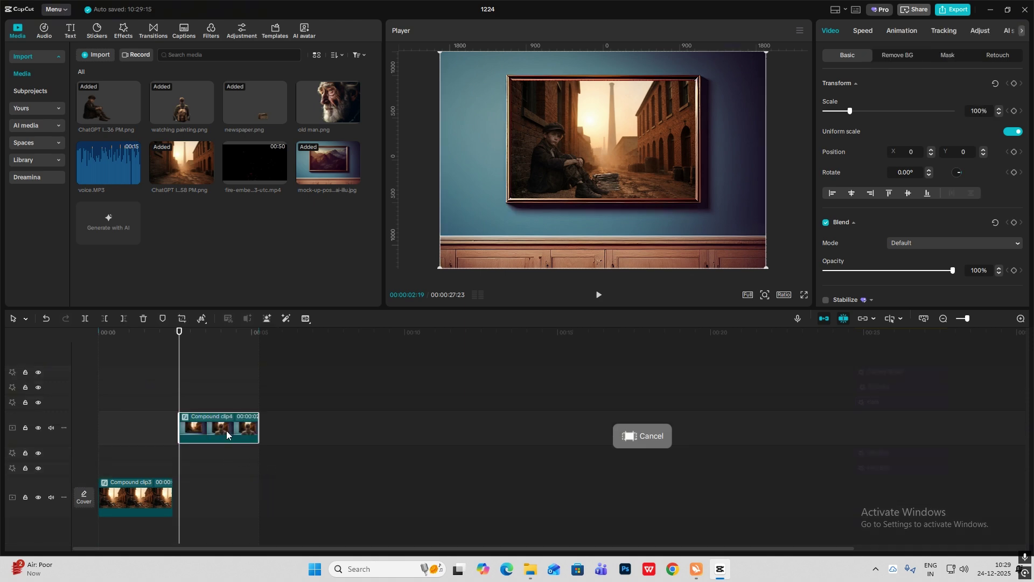
Slide the gallery compound clip earlier to overlap the end of the street clip and lower its opacity to 33%
drag(226, 434, 180, 434)
click(161, 396)
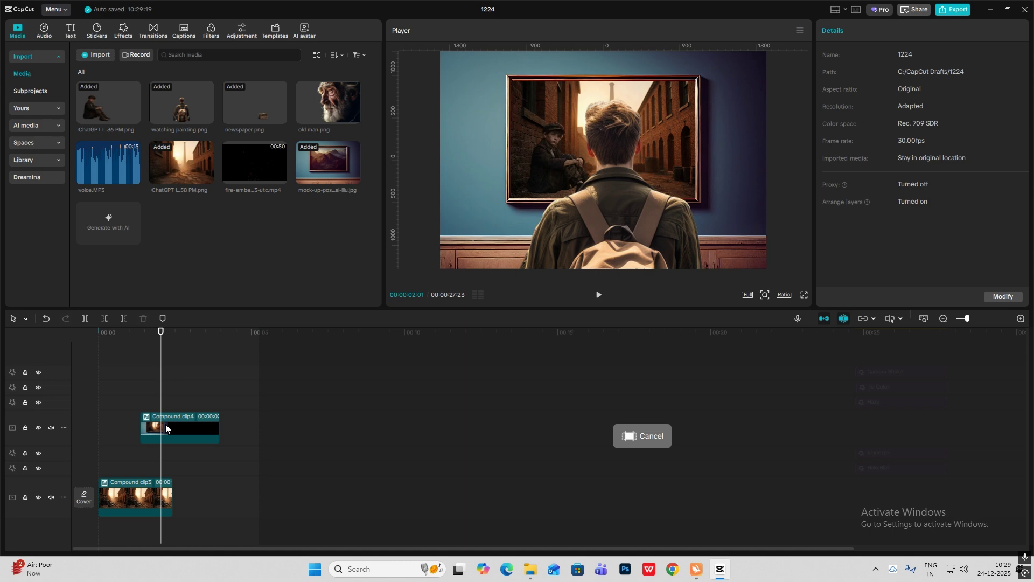
click(201, 428)
drag(891, 273, 868, 271)
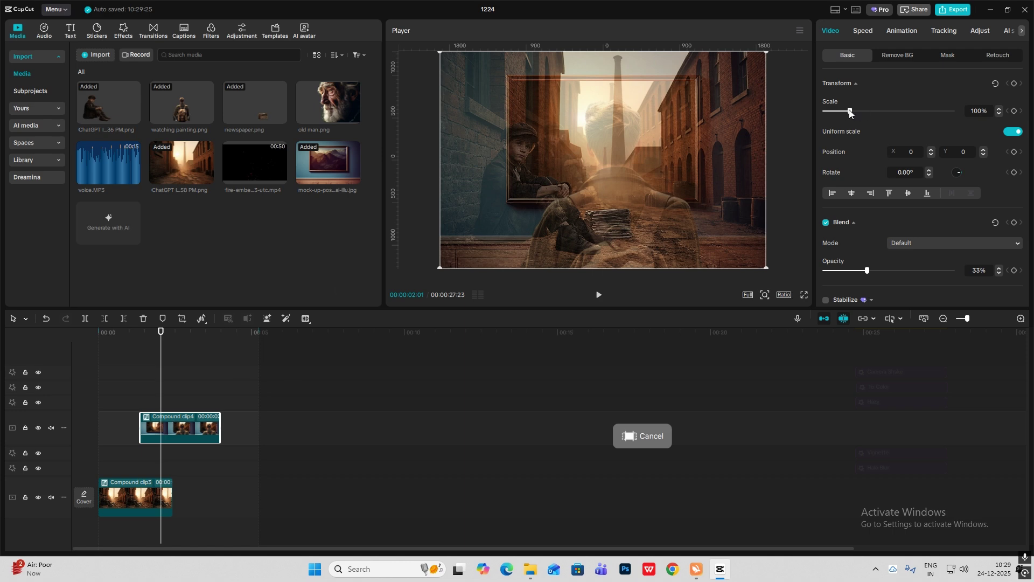
Align the gallery clip's framed scene with the street clip by scaling it to about 199% and moving it to about Y -374
drag(850, 111, 867, 111)
drag(599, 145, 597, 169)
click(873, 113)
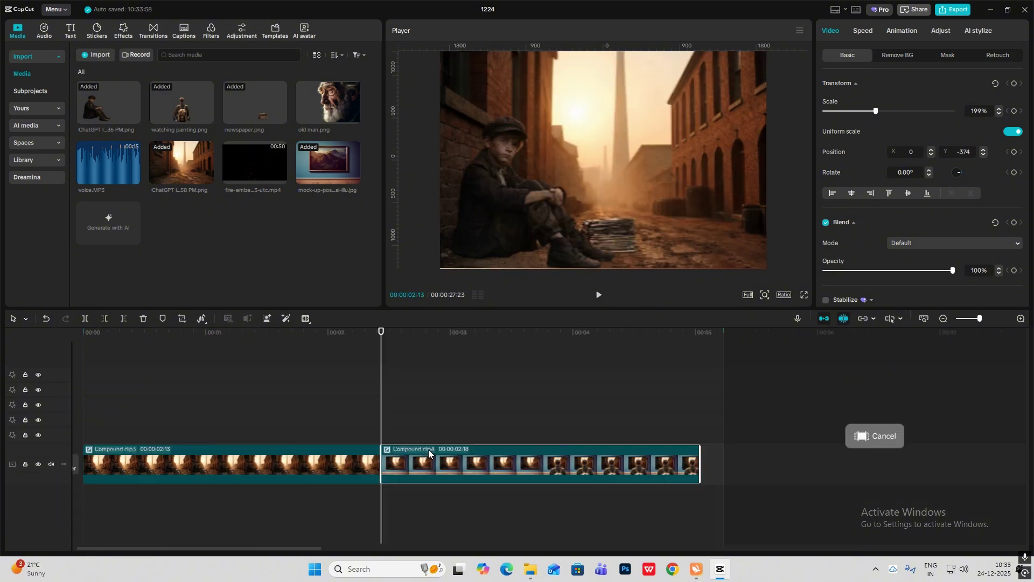
Delete the watching painting.png layer from inside the gallery compound clip and return to the main timeline
double_click(427, 455)
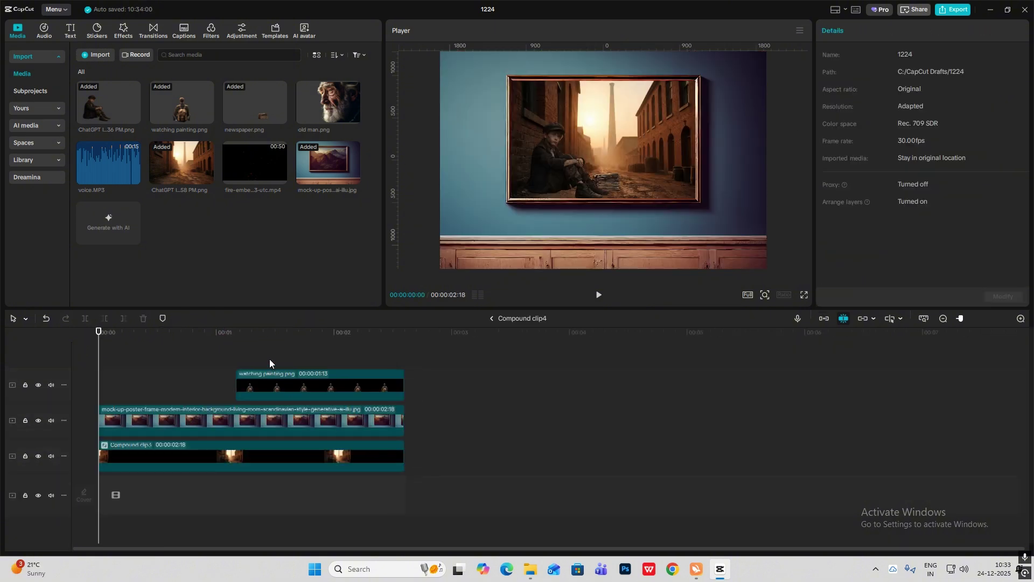
click(262, 382)
key(Delete)
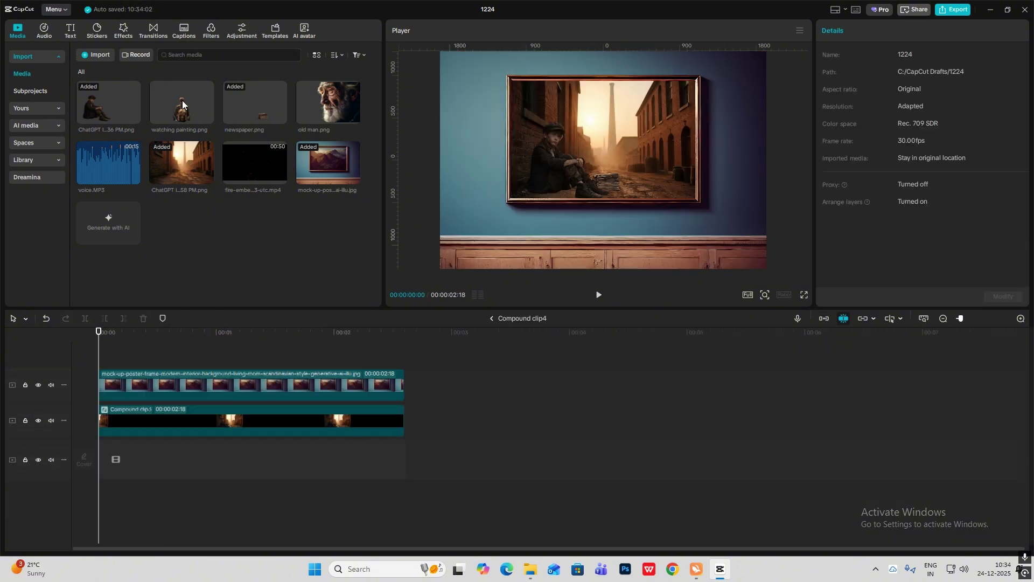
click(496, 318)
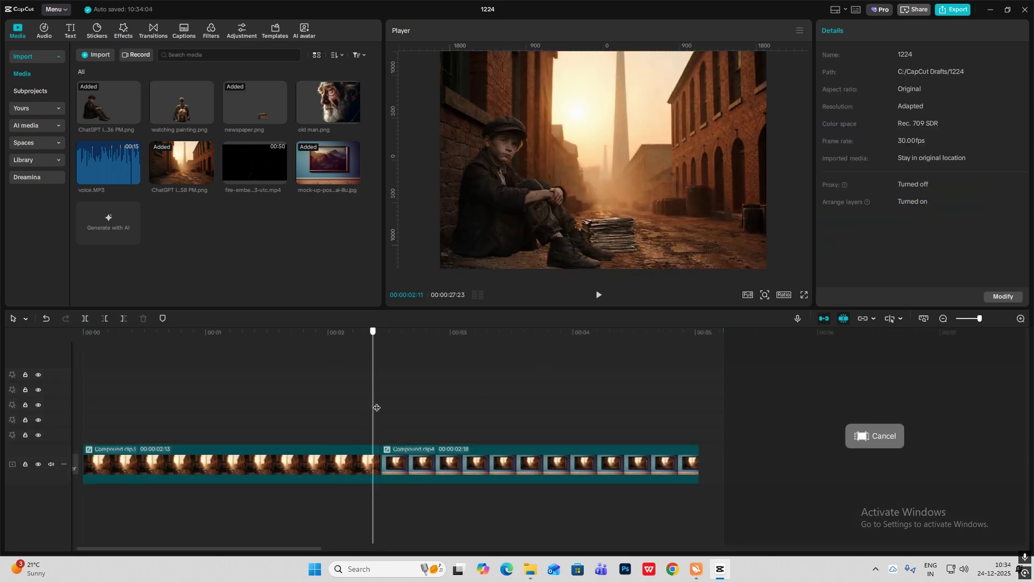
Keyframe the gallery clip's transform at its start, and set scale 114% and Y position -182 at 00:00:03:13 for a zoom-out
click(404, 458)
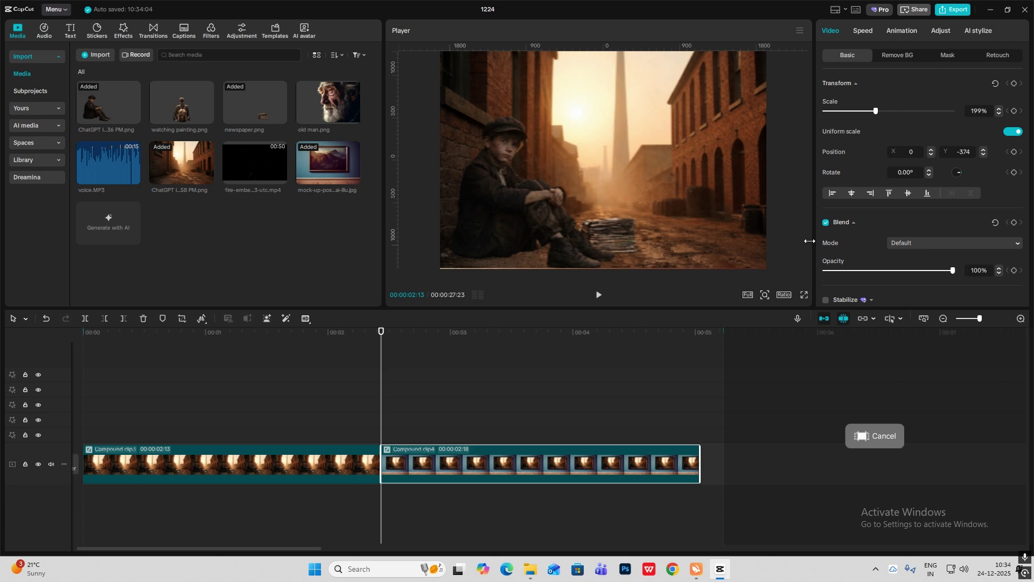
click(1015, 84)
drag(385, 404, 505, 420)
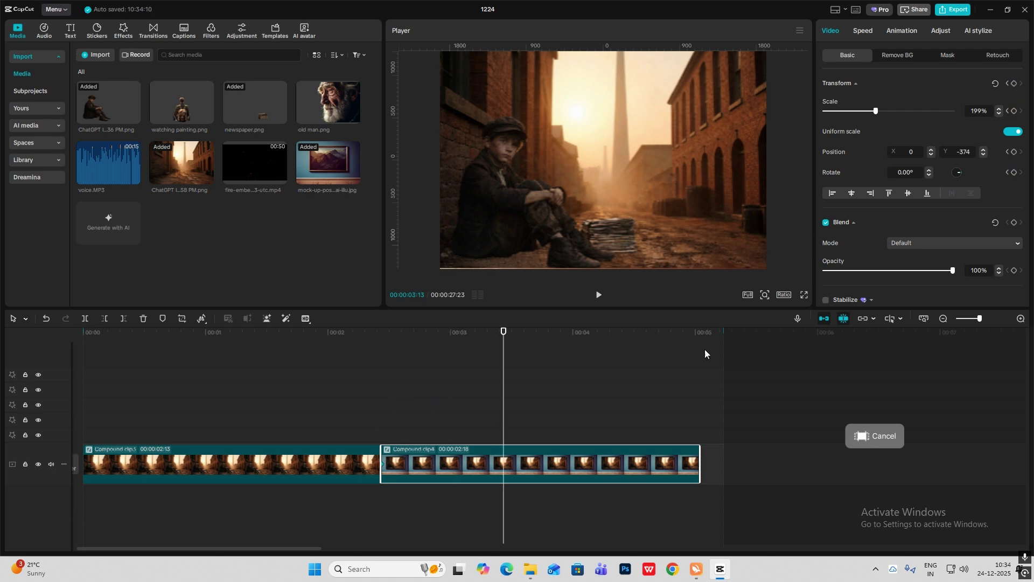
drag(875, 111, 854, 118)
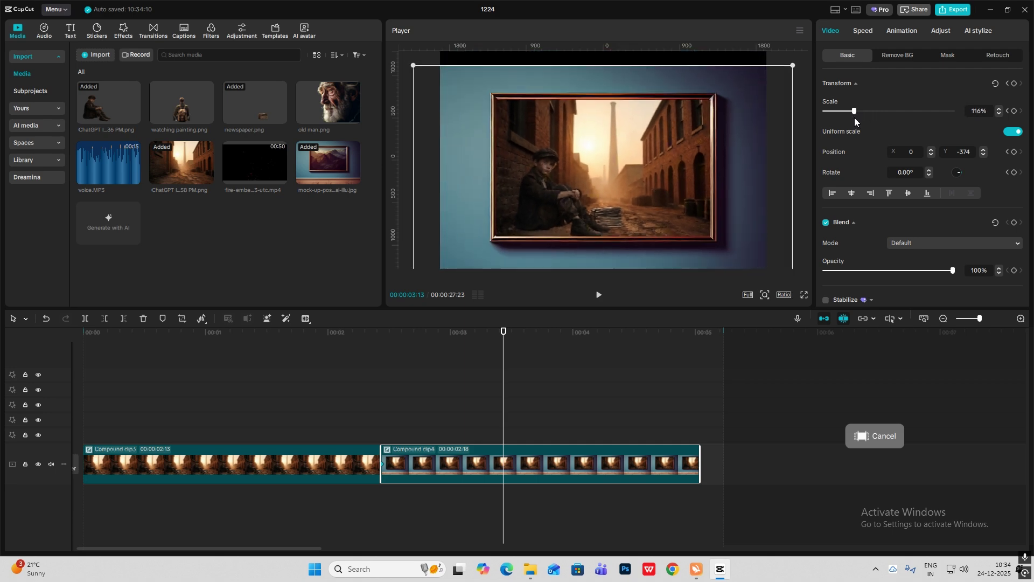
drag(688, 190, 712, 172)
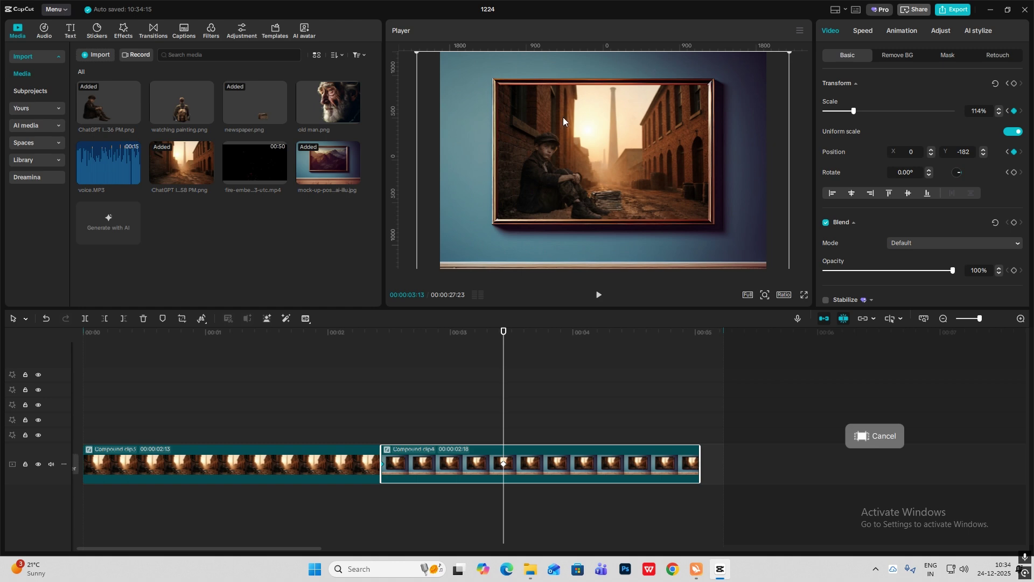
Move the gallery compound clip onto a track above the street clip, starting at about 00:00:01:23, and preview the overlapping transition
click(575, 340)
scroll(558, 462, down, 3)
click(120, 413)
click(84, 412)
key(space)
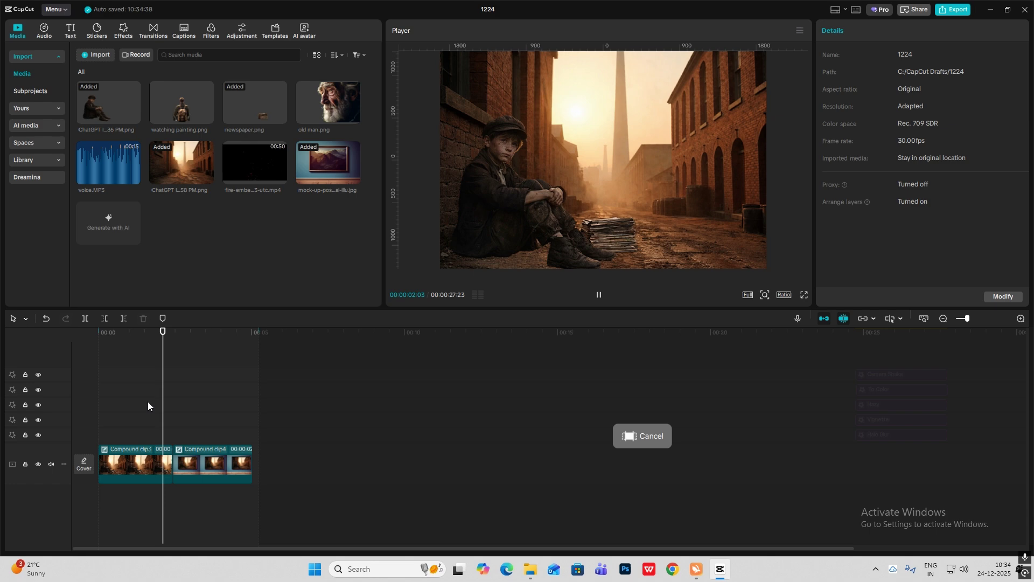
drag(205, 444, 183, 431)
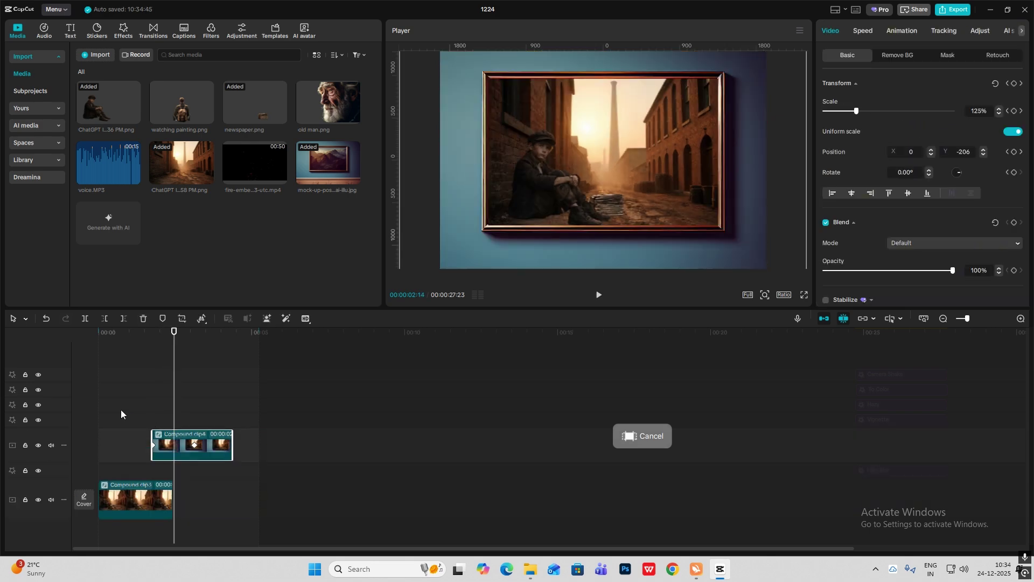
click(121, 409)
key(space)
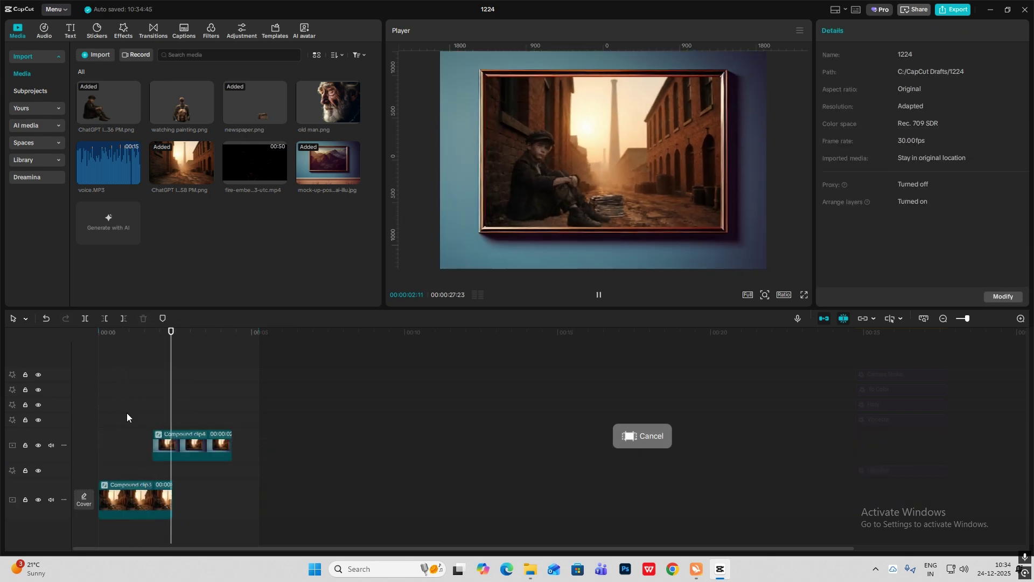
key(space)
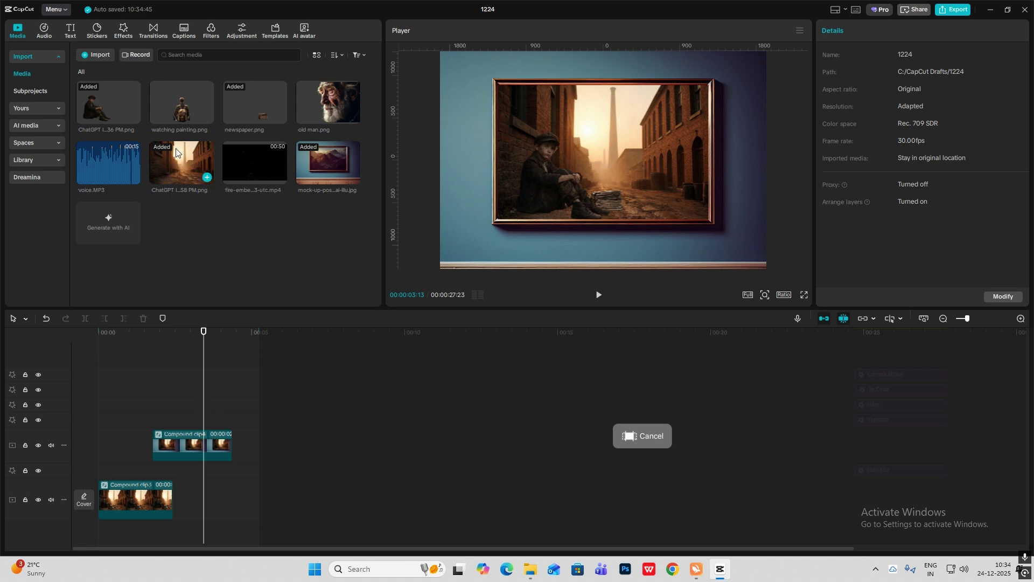
Add watching painting.png on a track above the gallery clip, aligned with its start, and scale the figure to 274%
mouse_move(181, 103)
mouse_down()
mouse_move(261, 293)
mouse_move(155, 402)
mouse_move(204, 408)
mouse_up()
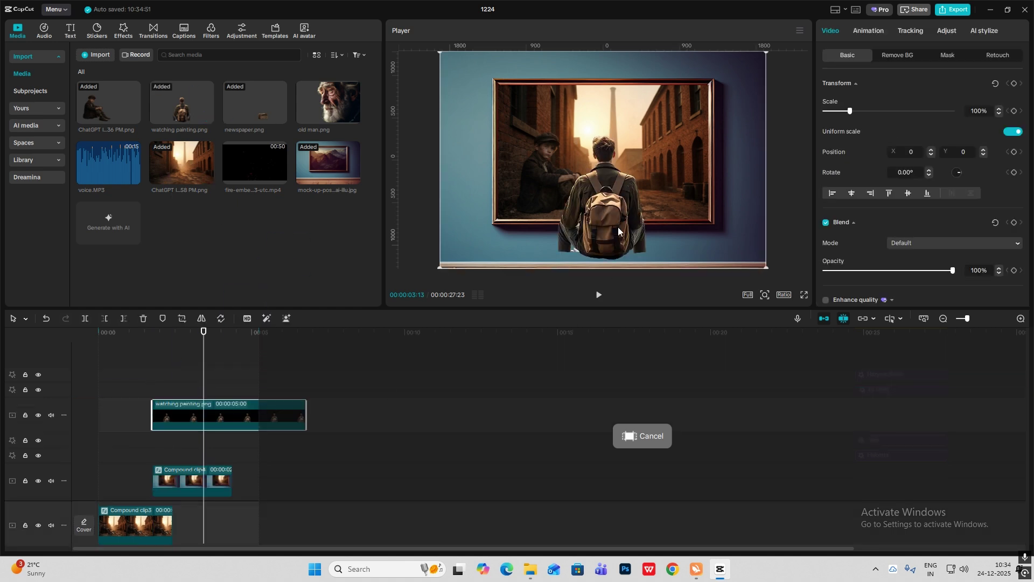
drag(850, 111, 876, 113)
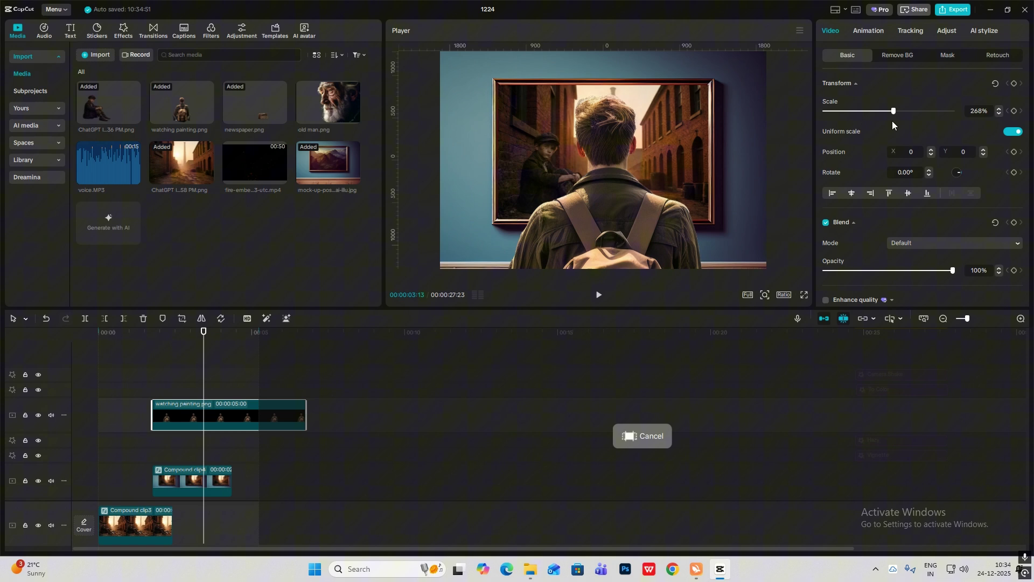
drag(893, 120, 895, 121)
drag(622, 189, 626, 199)
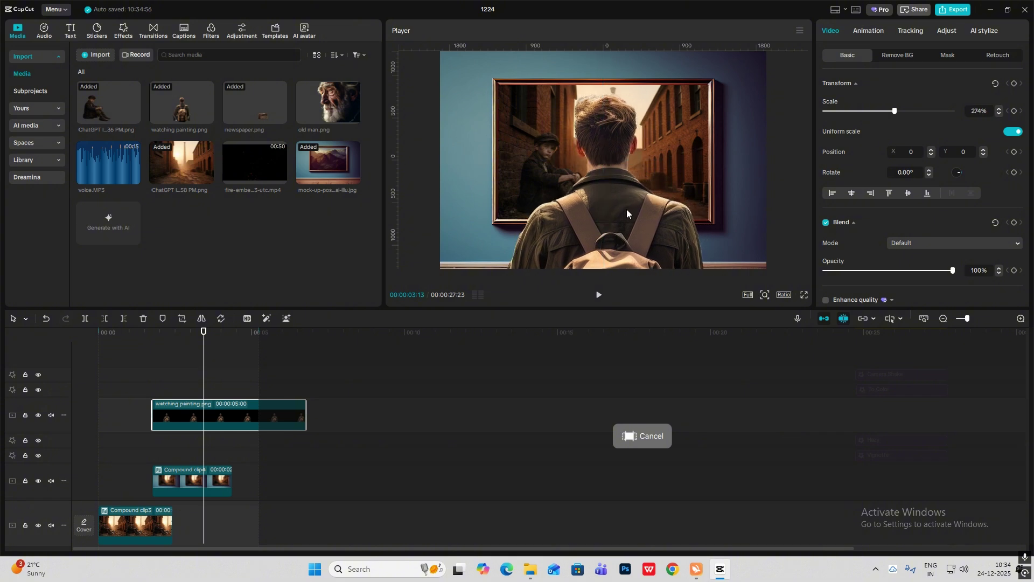
Keyframe the figure's transform at 00:00:01:23 and 00:00:02:23, lowering it out of frame to Y -2116 at the first keyframe
click(153, 380)
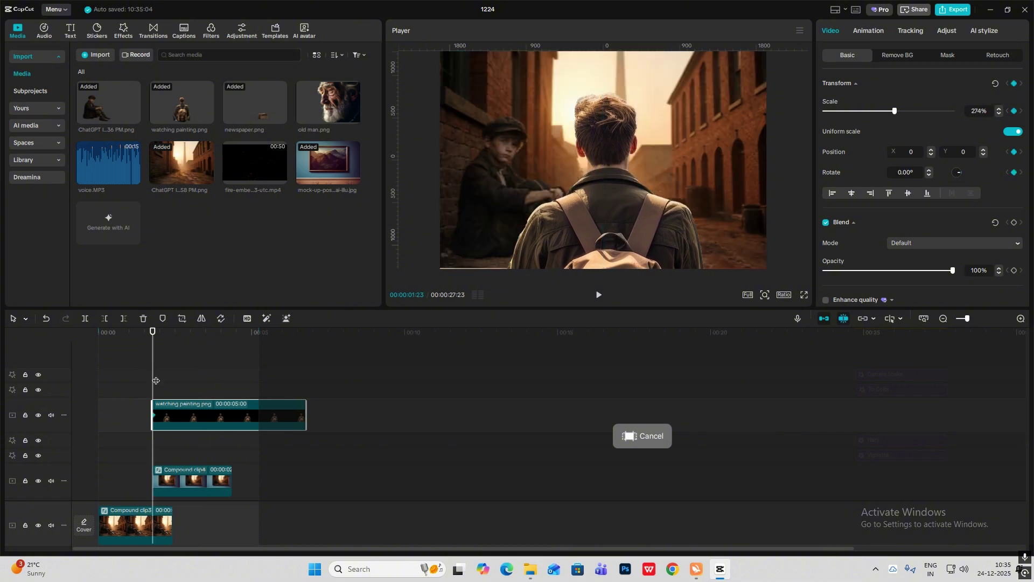
drag(155, 381, 184, 393)
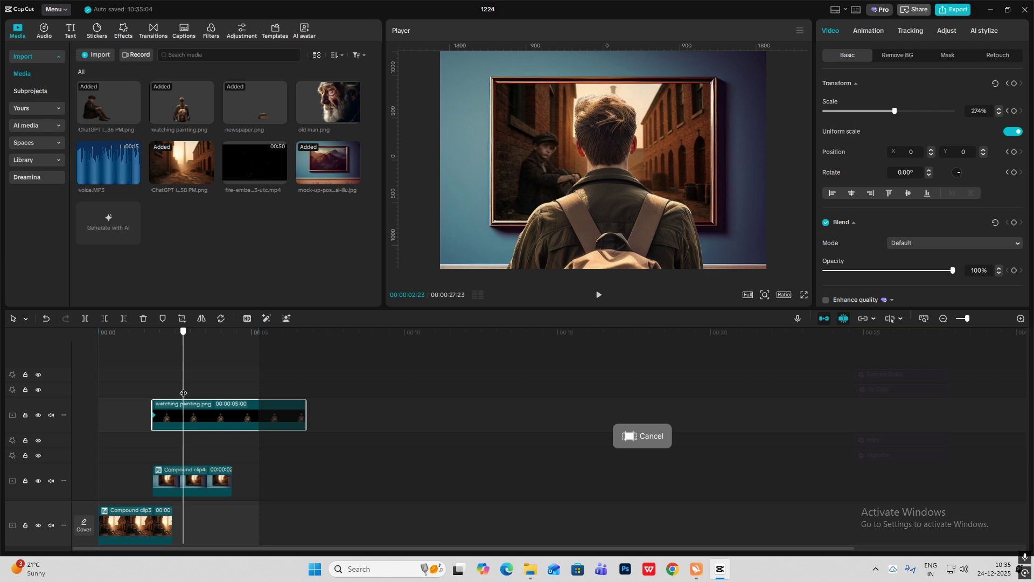
click(1015, 84)
drag(183, 380, 153, 377)
drag(625, 305, 632, 386)
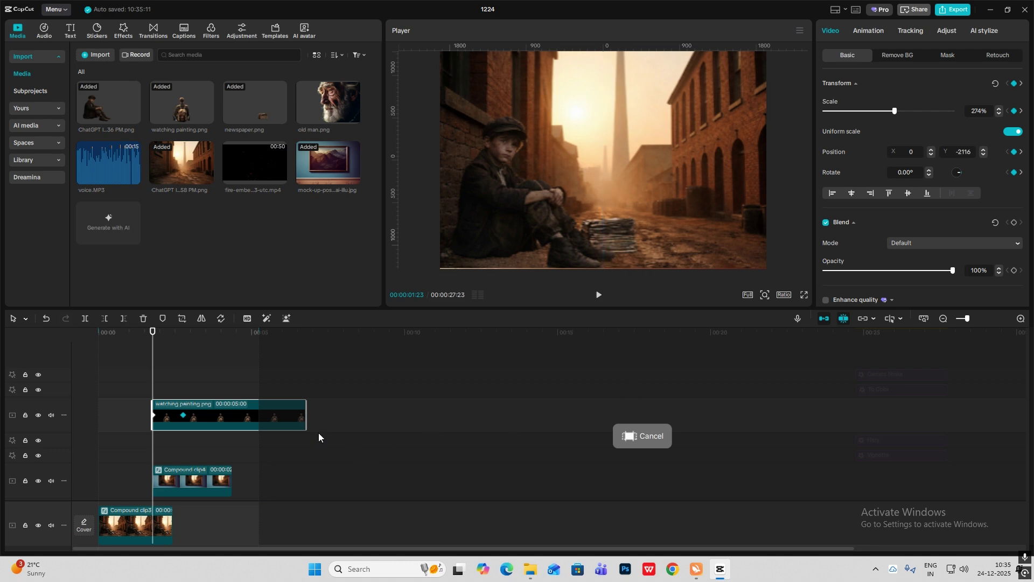
Apply a fast-then-slow easing curve to the figure's Y position keyframes and preview the figure's entrance
key(alt+k)
click(202, 411)
click(194, 421)
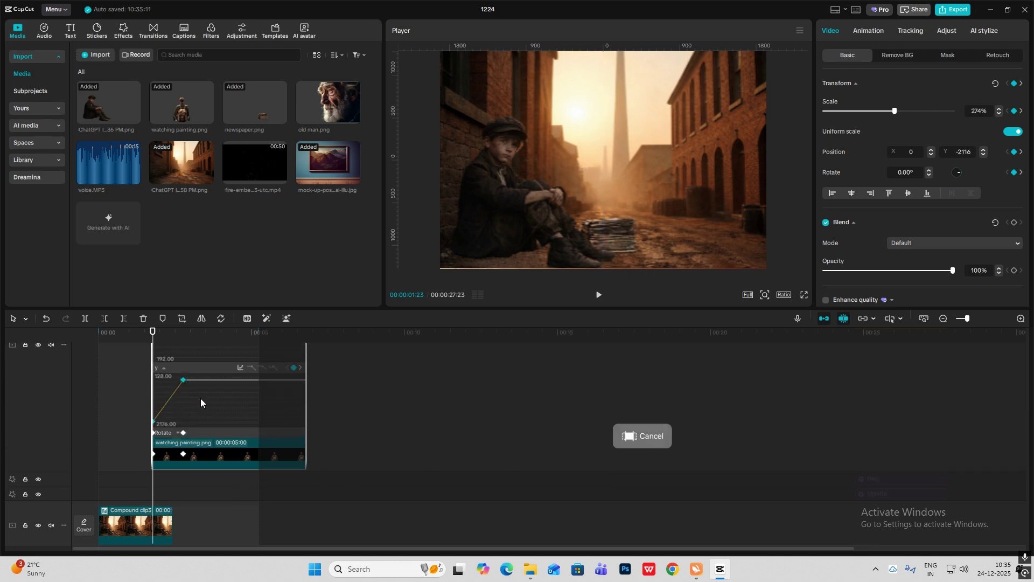
click(240, 368)
click(377, 431)
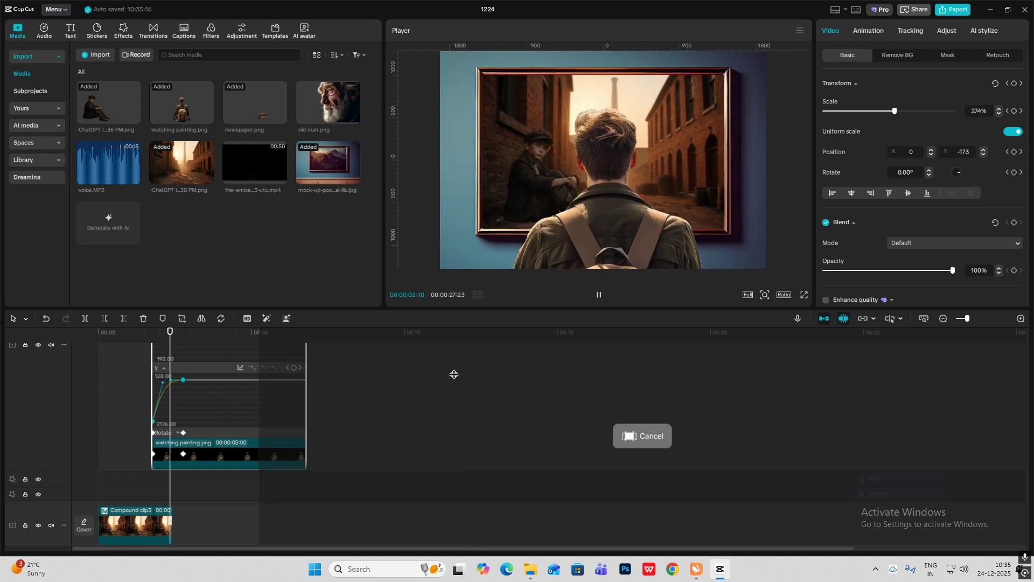
click(150, 389)
key(space)
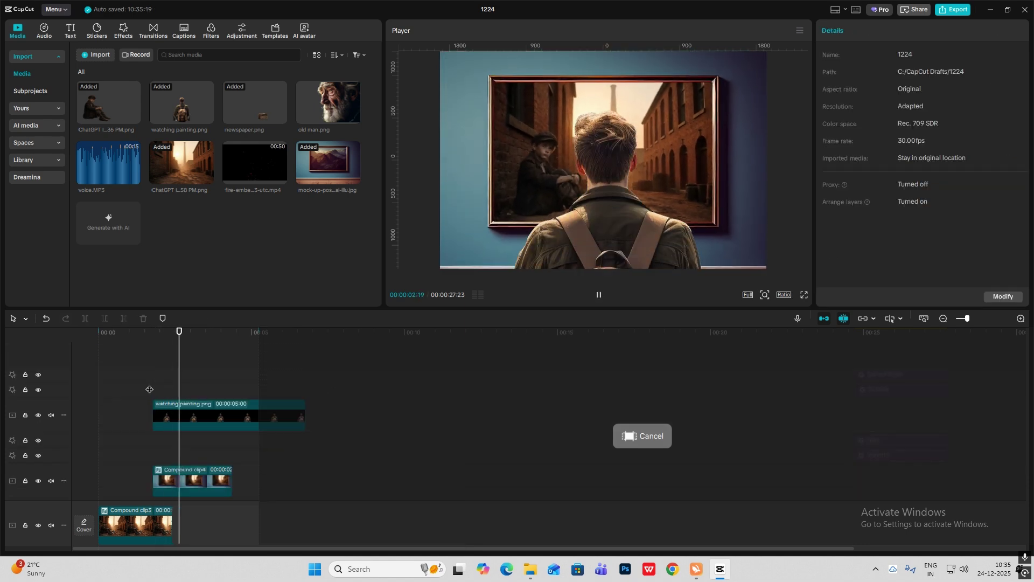
click(150, 389)
drag(149, 389, 12, 402)
key(space)
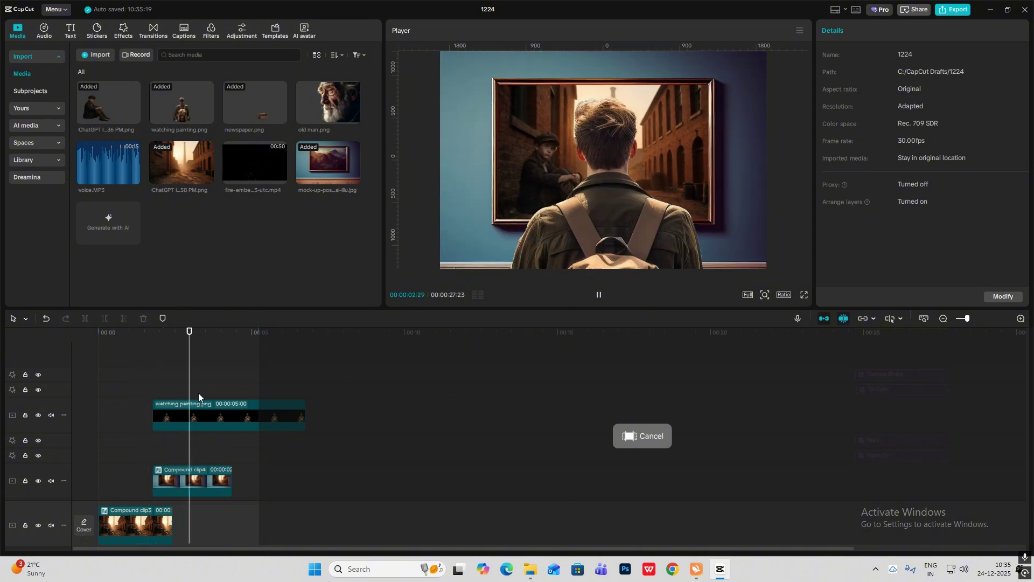
Split the gallery compound clip and the watching painting clip at 00:00:03:28
click(298, 400)
drag(202, 410, 220, 397)
click(223, 470)
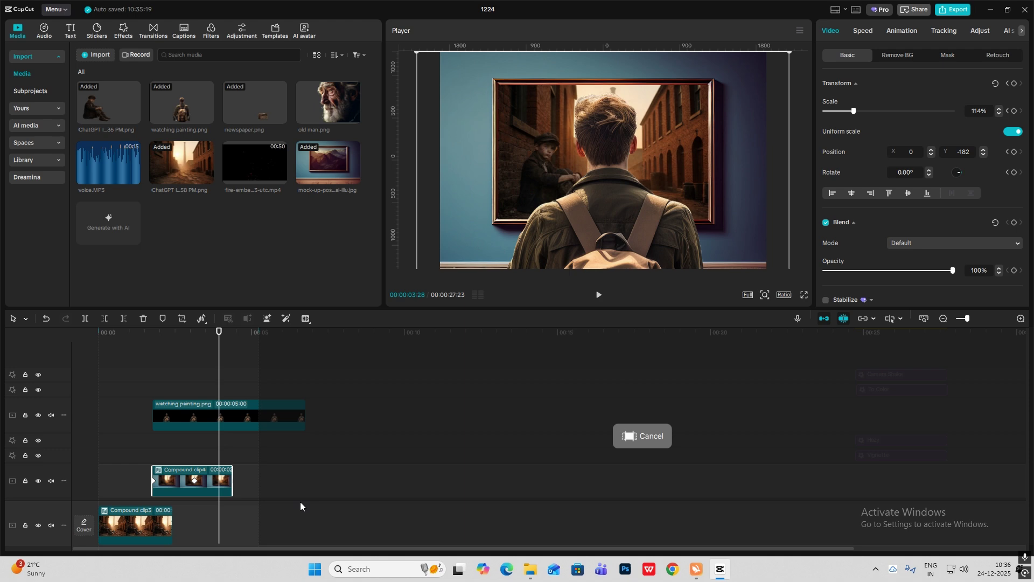
key(ctrl+b)
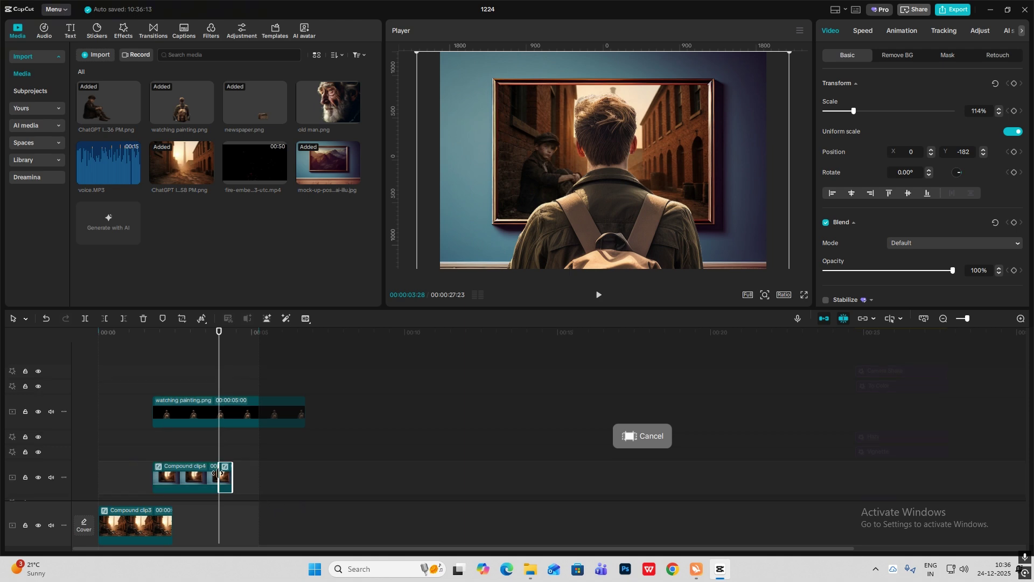
click(231, 417)
key(ctrl+b)
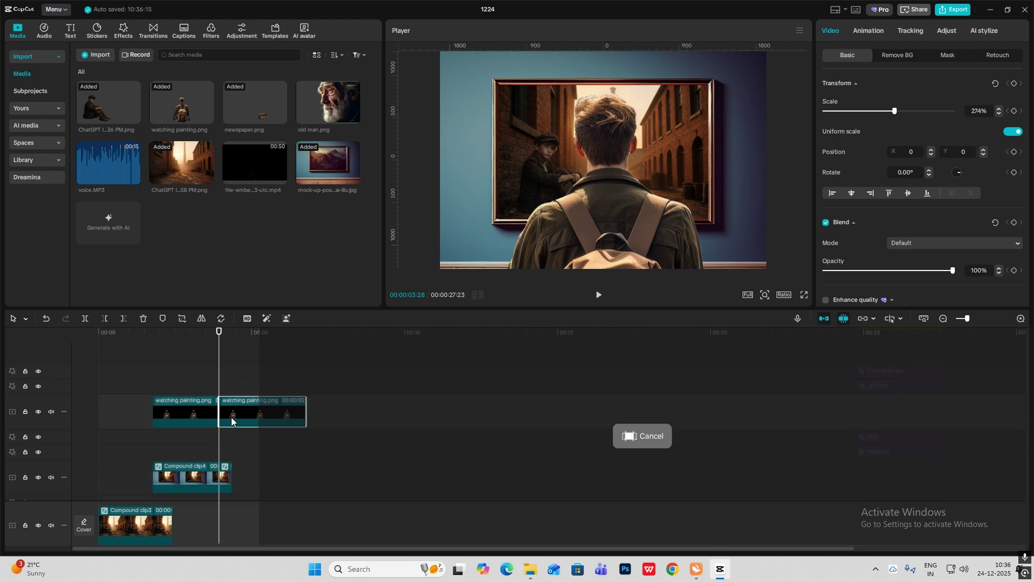
Undo the compound clip for the second gallery piece and move its frame and street layers past the split point
right_click(231, 459)
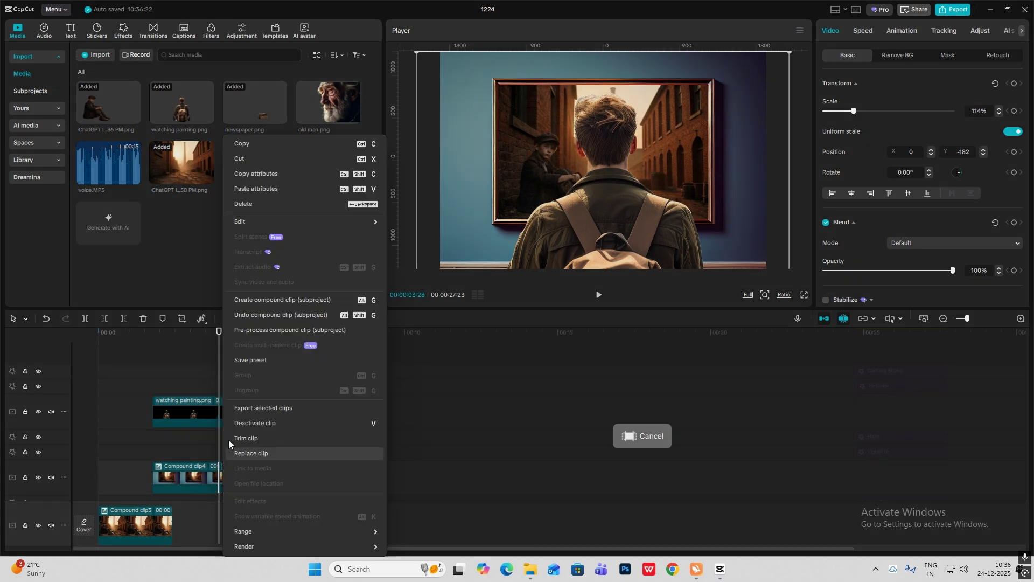
click(264, 315)
scroll(240, 453, down, 2)
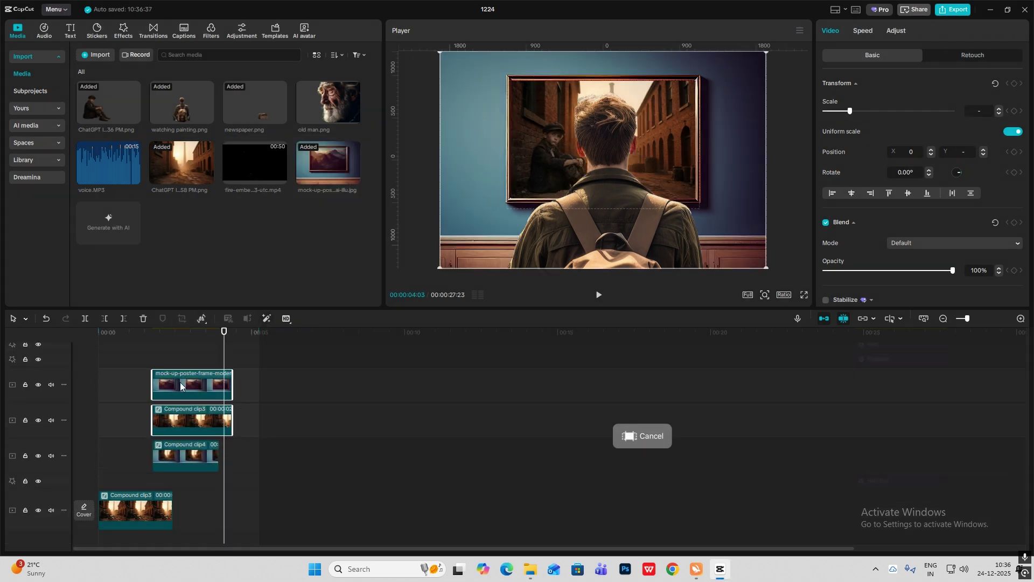
drag(181, 384, 252, 389)
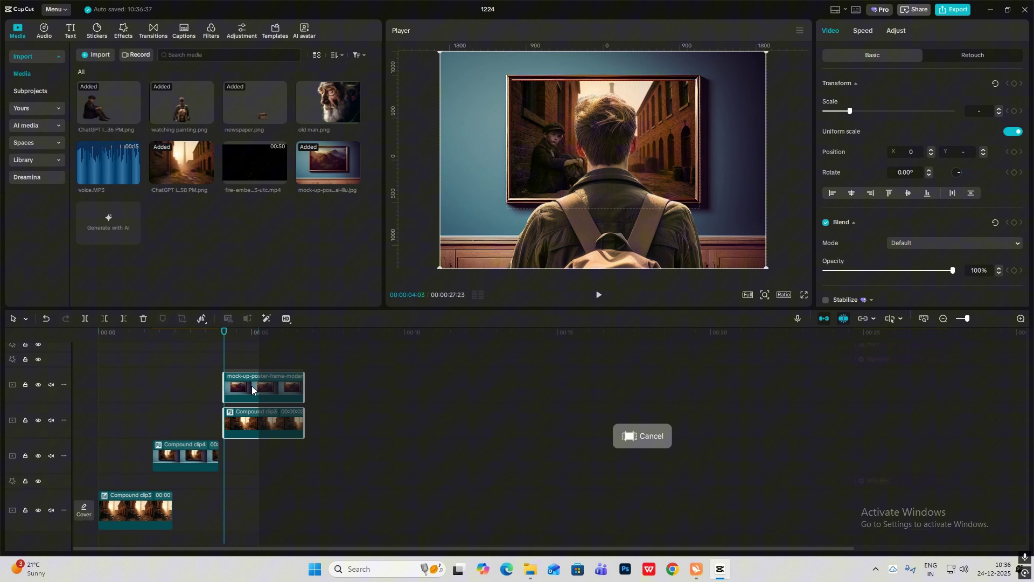
Play back the gallery section and shift the separated frame and street clips to start at the end of the gallery clip
click(166, 406)
drag(151, 406, 205, 425)
click(193, 453)
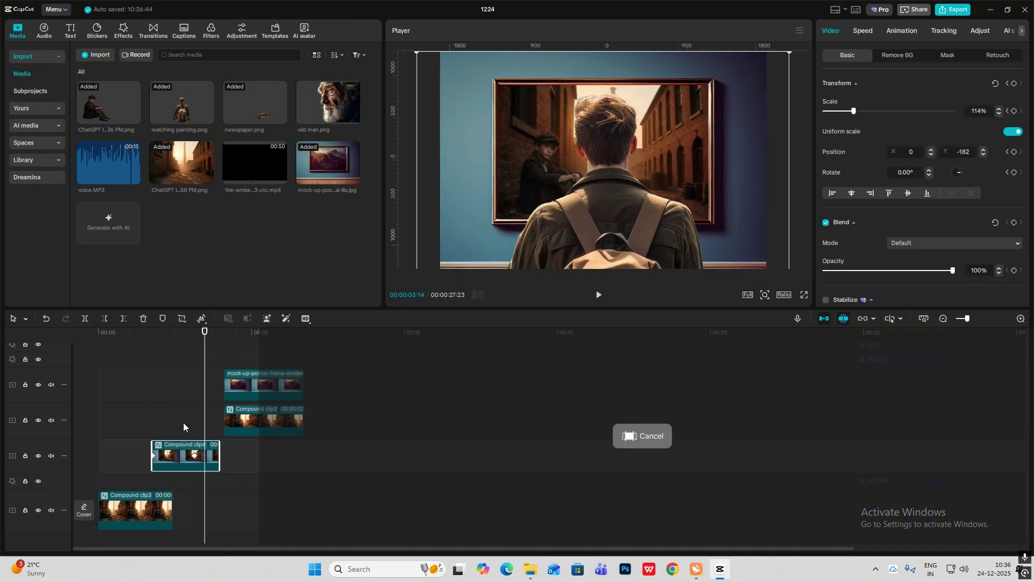
click(179, 426)
key(space)
key(space)
scroll(228, 430, up, 1)
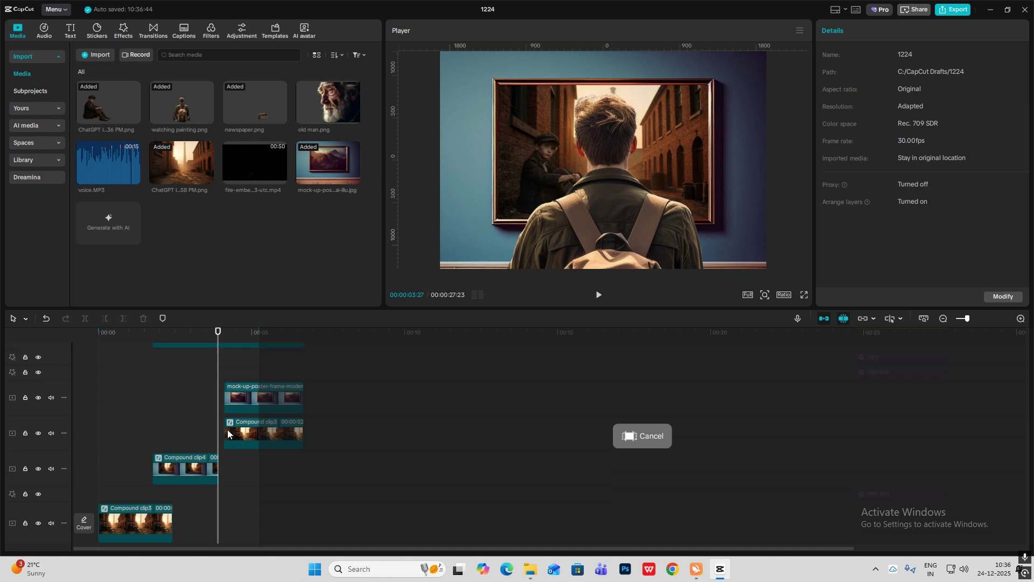
click(247, 393)
drag(259, 393, 253, 396)
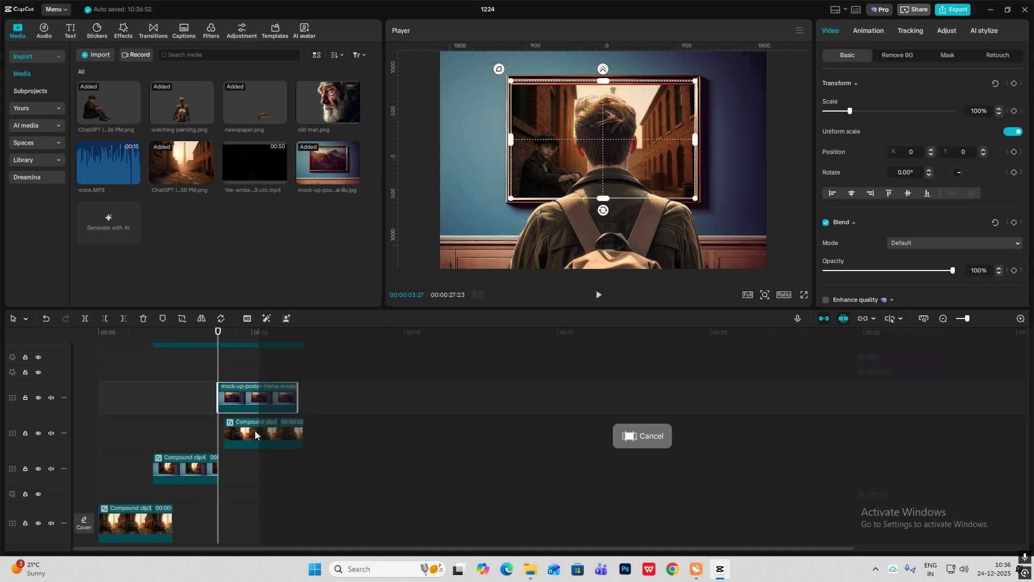
drag(254, 431, 247, 434)
Move the second watching painting clip to a lower track above the frame, and extend the frame clip beyond the figure clip's end
scroll(253, 412, up, 1)
mouse_move(230, 371)
mouse_down()
mouse_move(242, 412)
mouse_move(234, 408)
mouse_move(258, 409)
mouse_up()
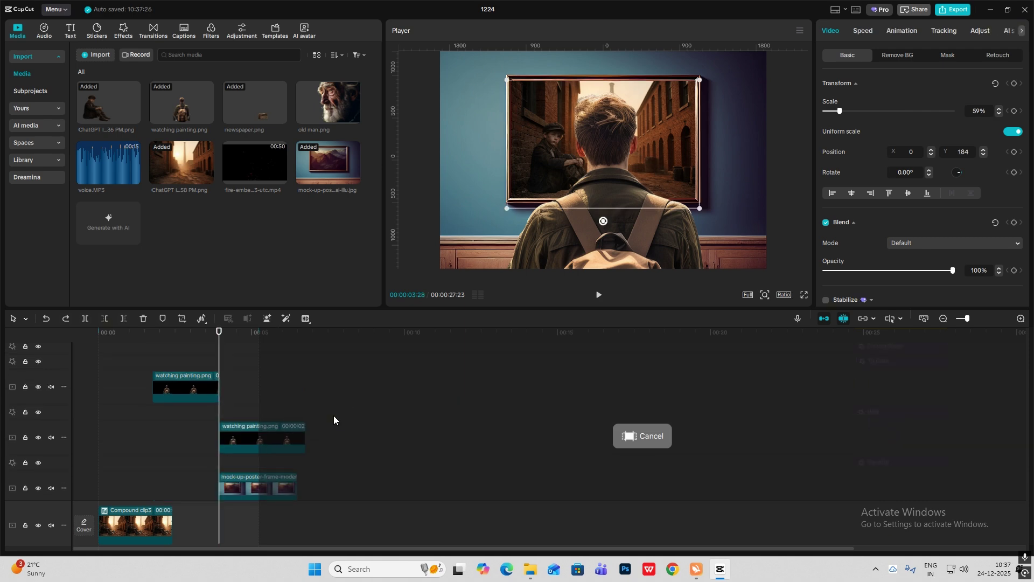
mouse_move(370, 396)
mouse_down()
mouse_move(298, 550)
mouse_move(277, 563)
mouse_move(260, 483)
mouse_up()
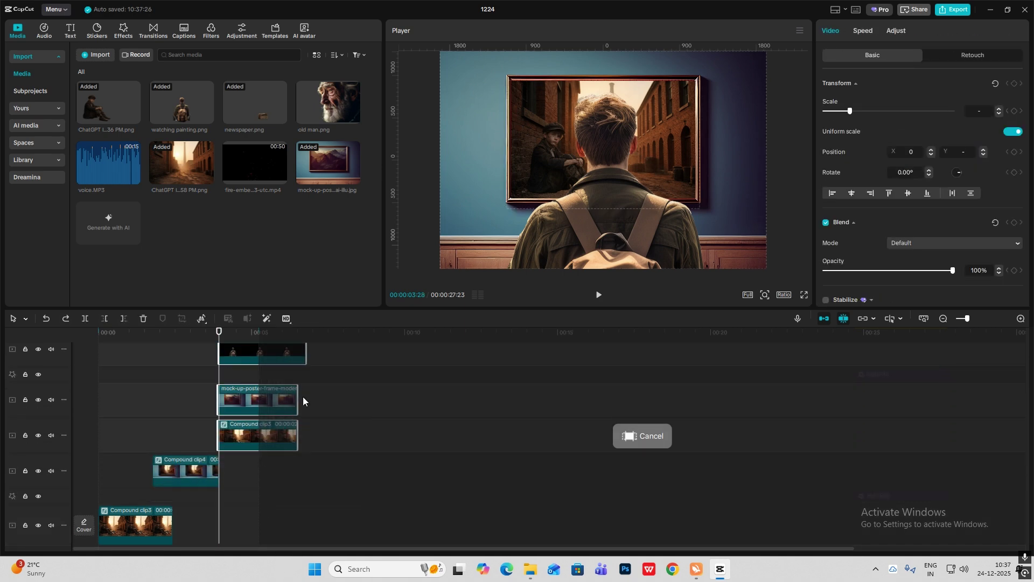
drag(293, 402, 323, 400)
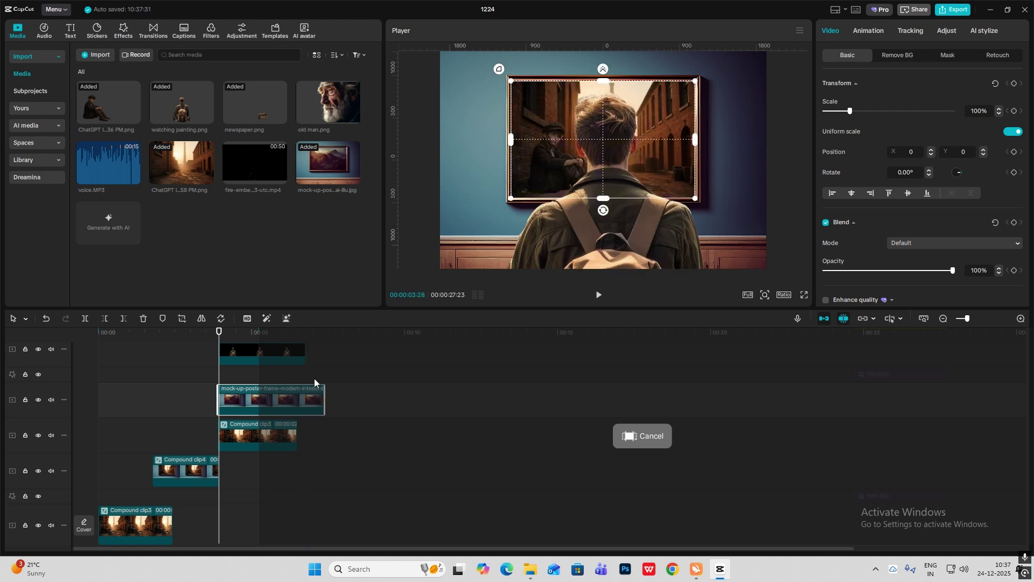
Extend all layers inside the separated street compound clip to about 00:00:10:07
double_click(249, 443)
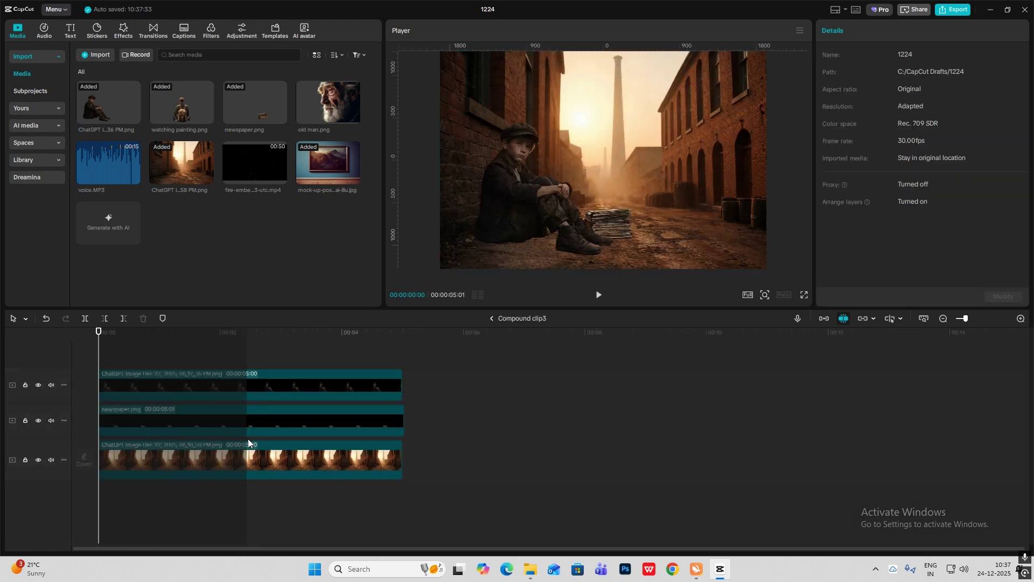
key(ctrl+a)
drag(402, 457, 721, 472)
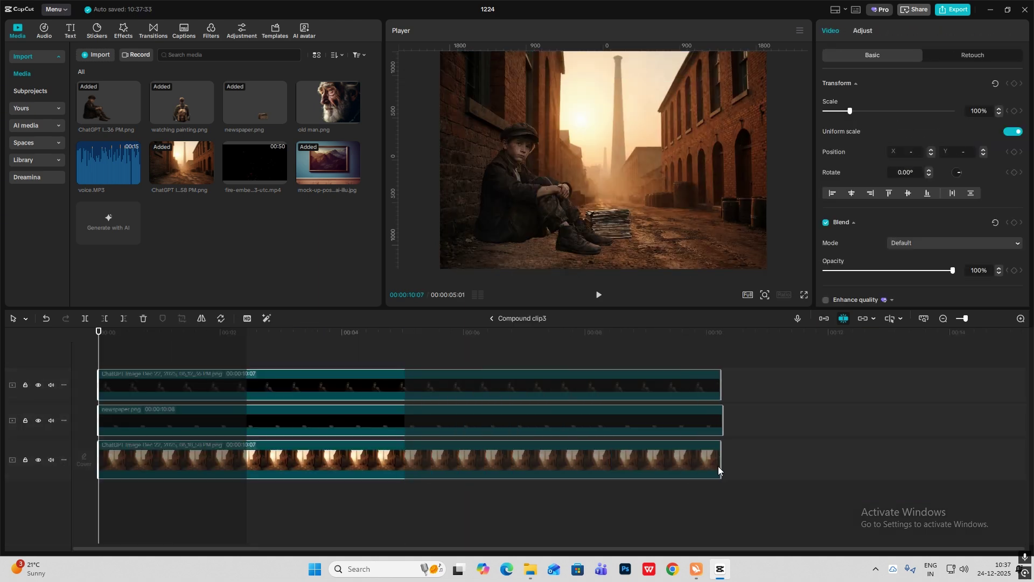
Return to the main timeline and combine the second watching painting, frame and street clips into one compound clip
click(491, 319)
drag(300, 426, 325, 437)
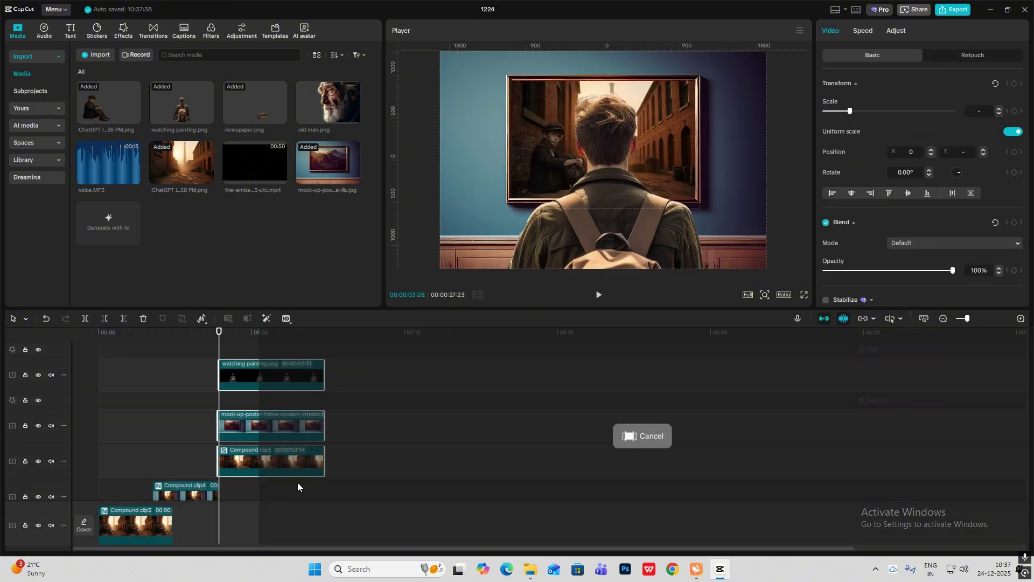
key(alt+g)
Overlap the new gallery compound clip with the preceding shot and lower its opacity to compare their alignment
mouse_move(197, 405)
mouse_down()
mouse_move(226, 410)
mouse_move(199, 413)
mouse_up()
drag(278, 476, 220, 388)
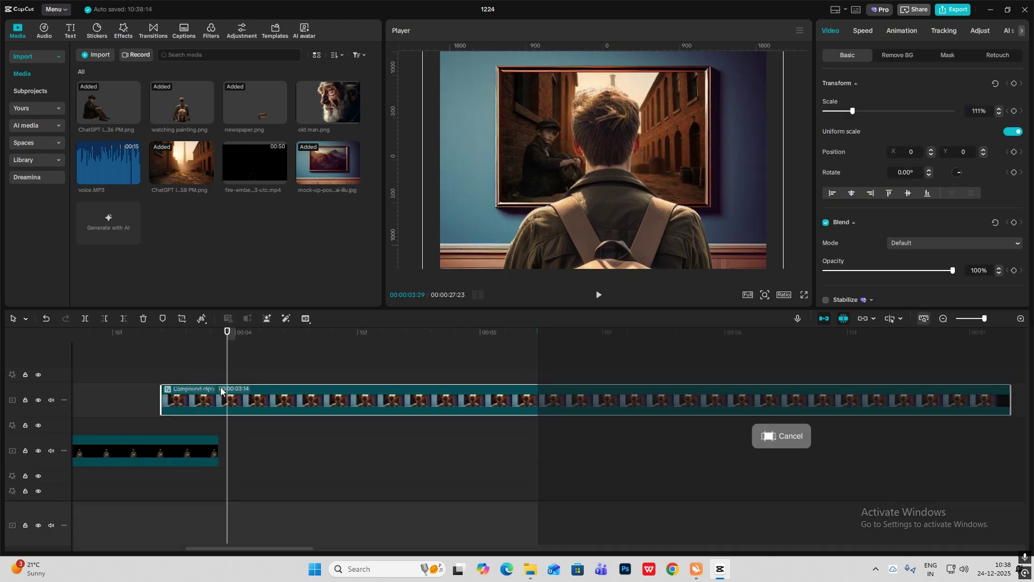
drag(903, 270, 882, 271)
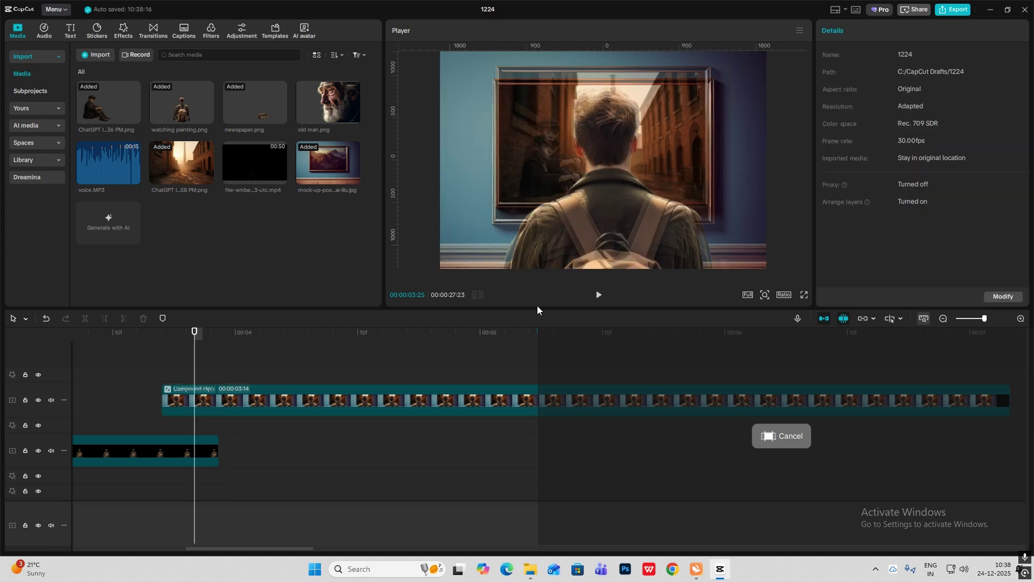
click(648, 240)
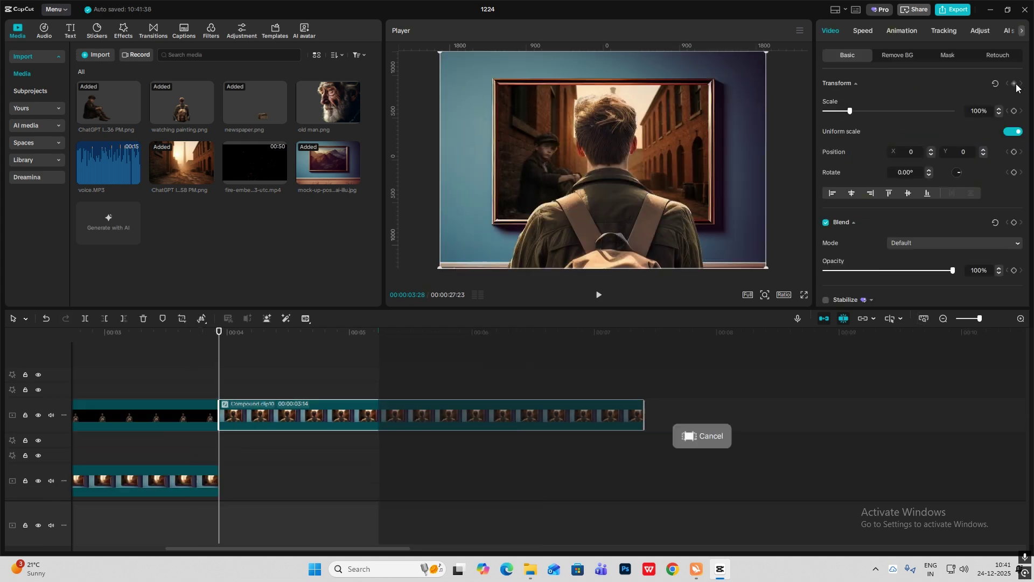
Keyframe the gallery compound clip to slide out leftward, from its start at 00:00:03:28 to X -3840 at 00:00:04:22
click(1015, 85)
drag(218, 389, 317, 372)
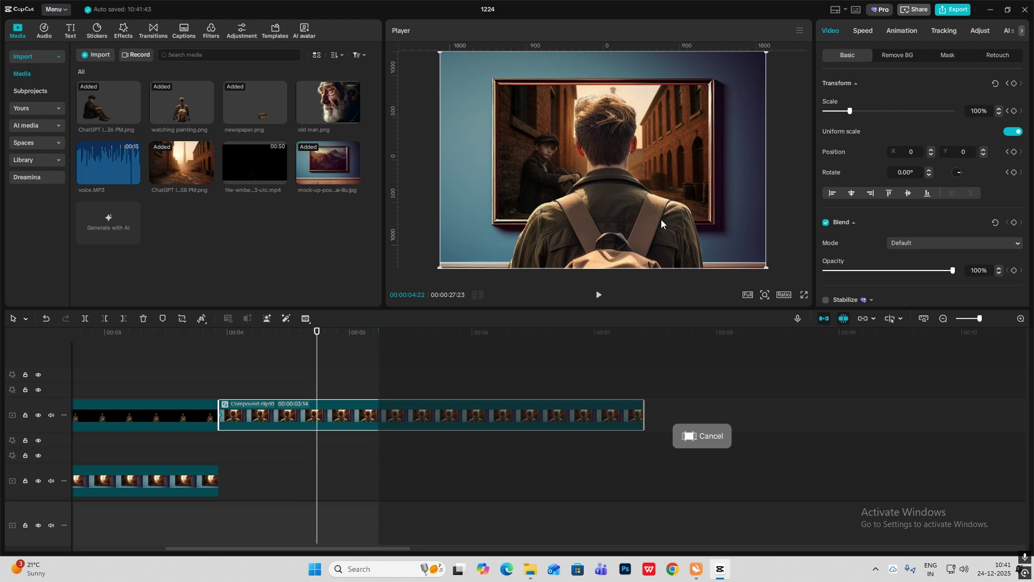
drag(661, 219, 334, 244)
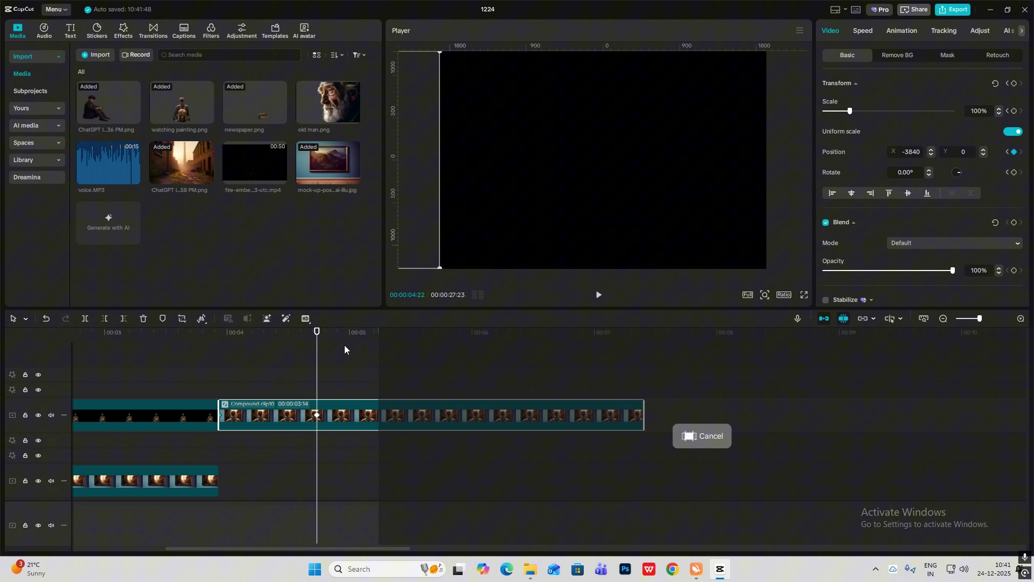
Apply the Cubic Out preset curve to the gallery compound clip's X position keyframes
key(alt+k)
click(290, 410)
click(282, 396)
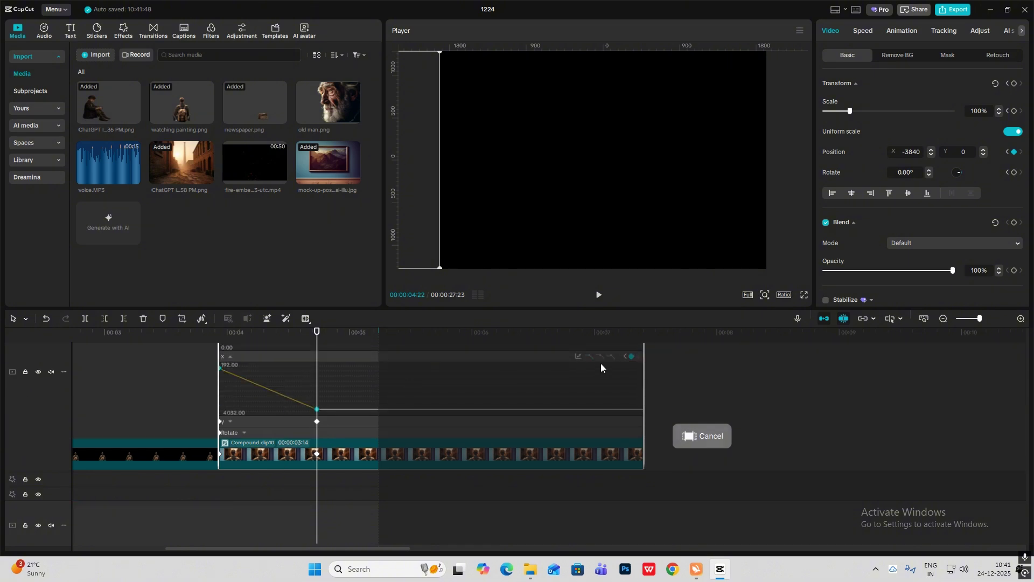
click(578, 356)
click(690, 446)
click(785, 363)
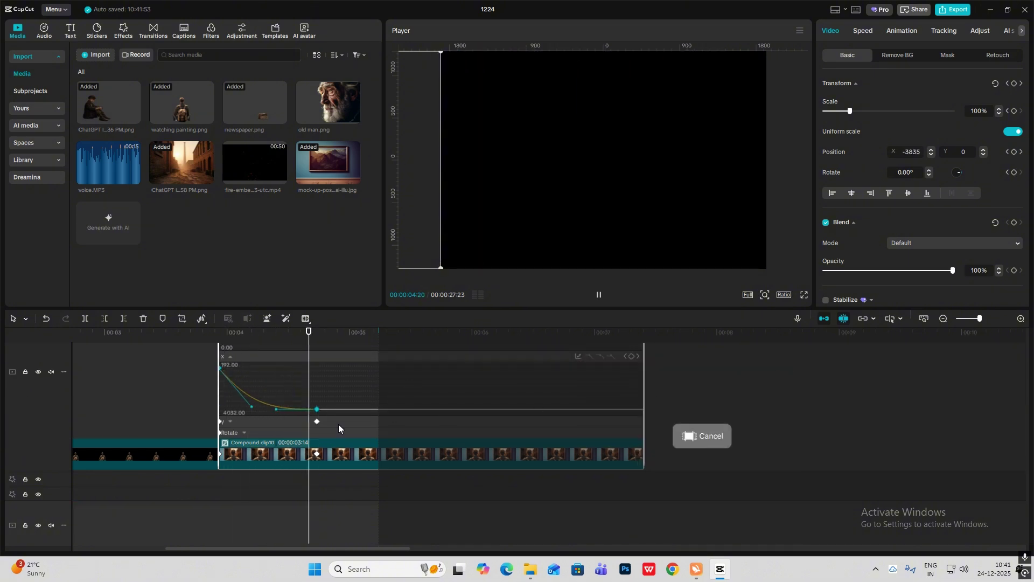
Delay the gallery clip's final slide-out keyframe to just past the 5-second mark and play back the movement
click(279, 424)
key(alt+k)
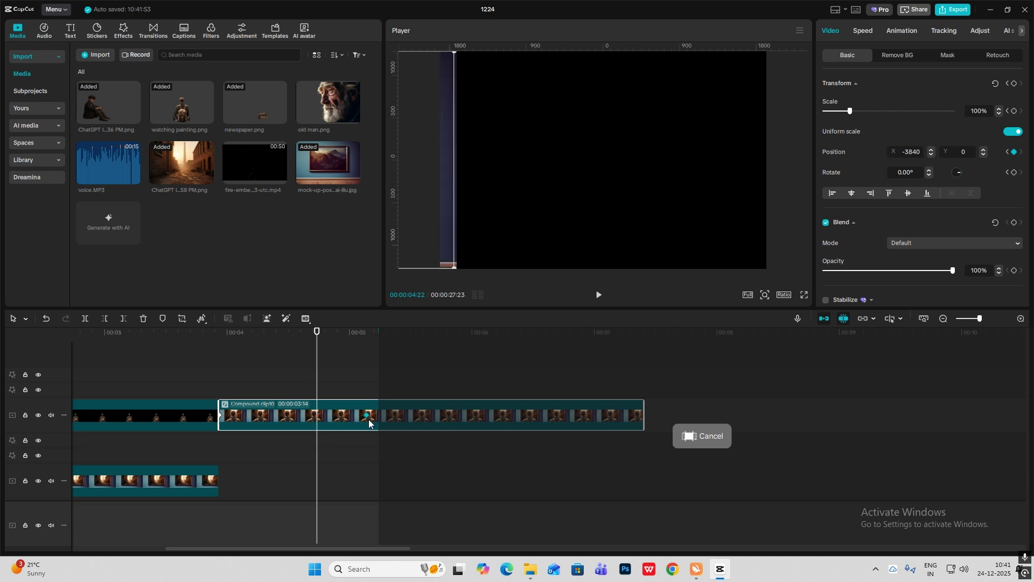
click(211, 385)
key(space)
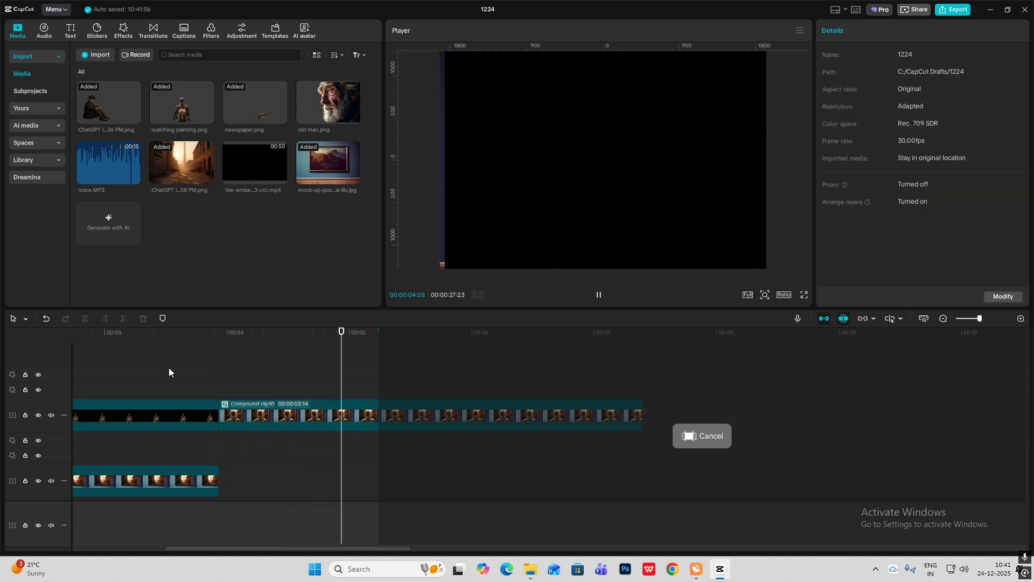
click(170, 368)
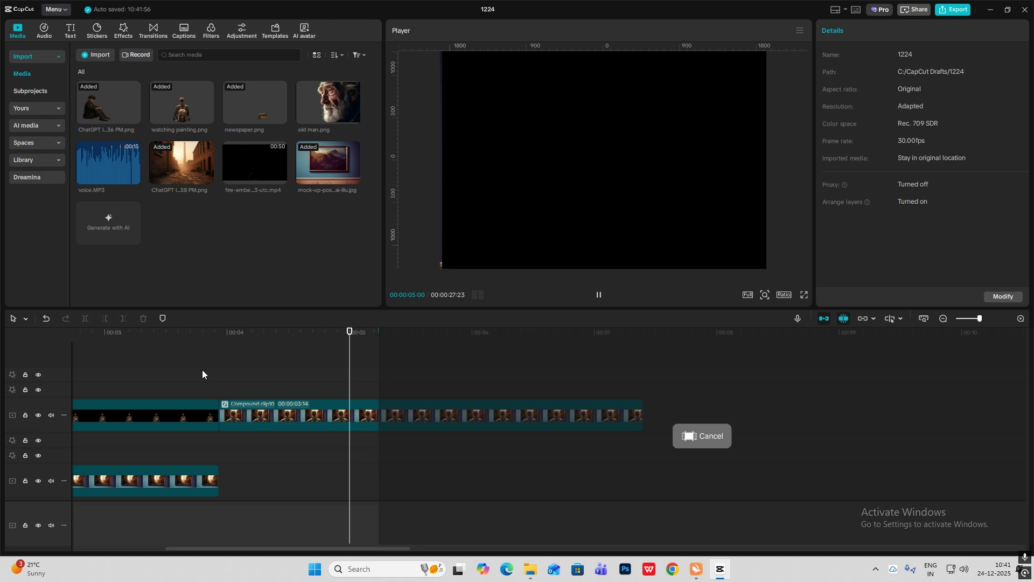
click(226, 375)
drag(227, 375, 215, 379)
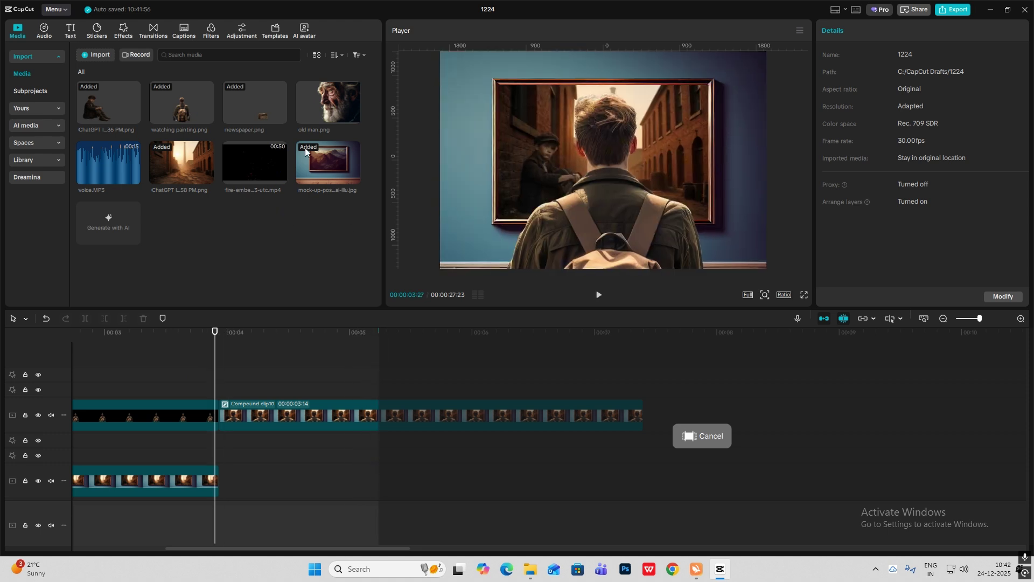
Add old man.png and the close-up old paper map image at the gallery compound clip's start, layering the old man above the map
drag(336, 113, 222, 372)
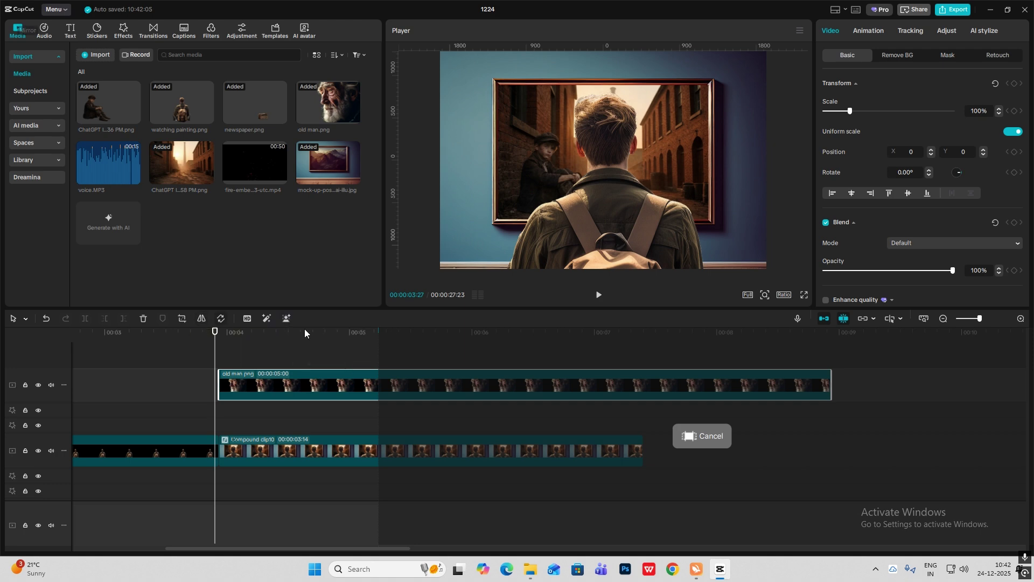
click(236, 358)
drag(580, 203, 715, 202)
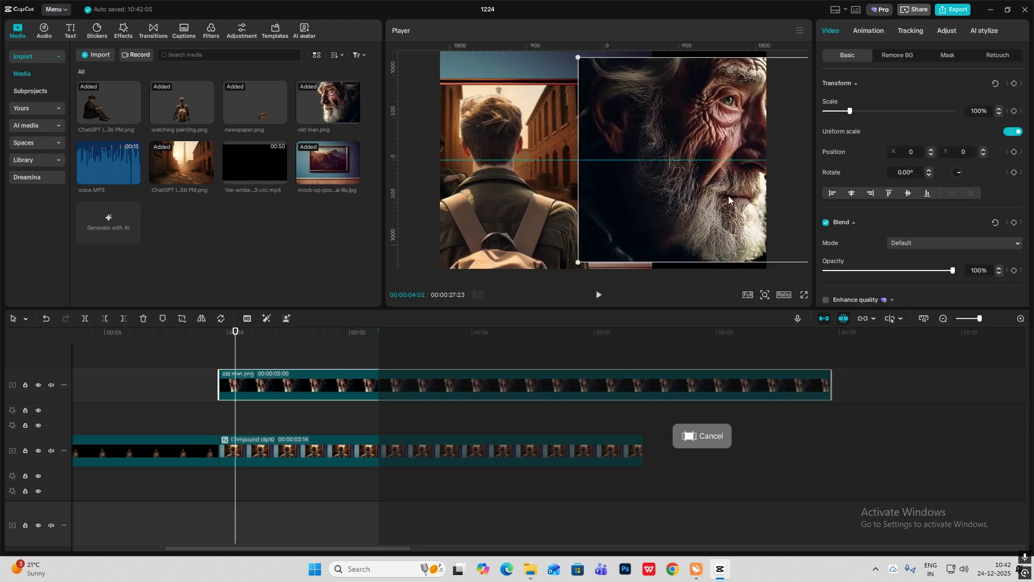
drag(131, 236, 225, 419)
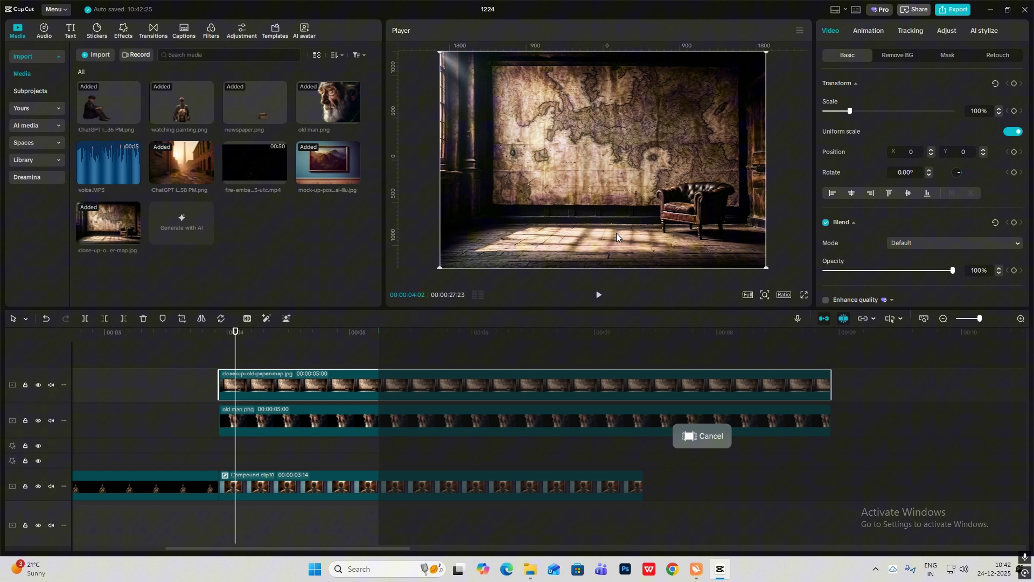
drag(585, 203, 830, 199)
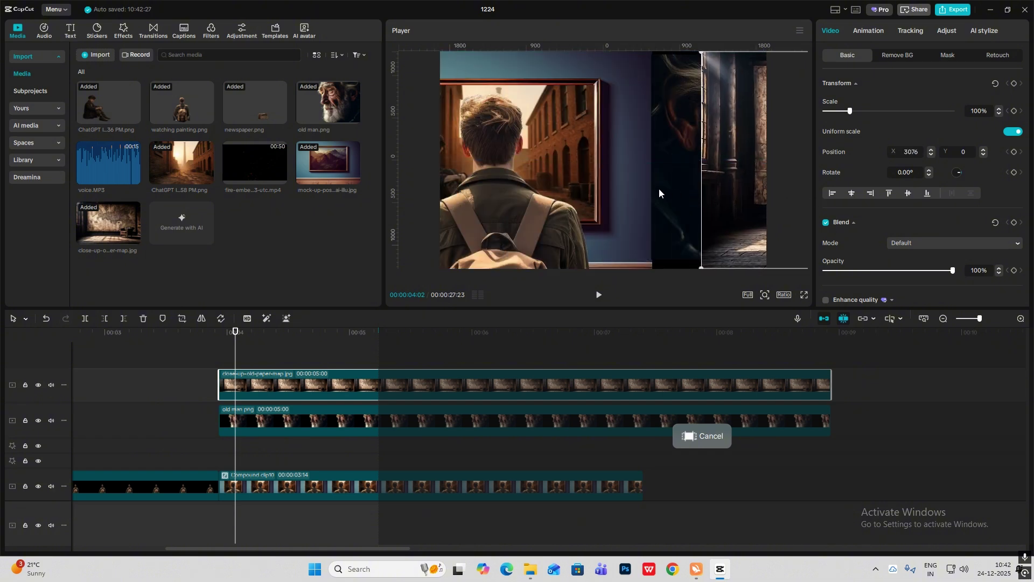
drag(256, 413, 257, 385)
Enlarge the old man portrait and position his face along the left side of the picture
drag(673, 205, 483, 191)
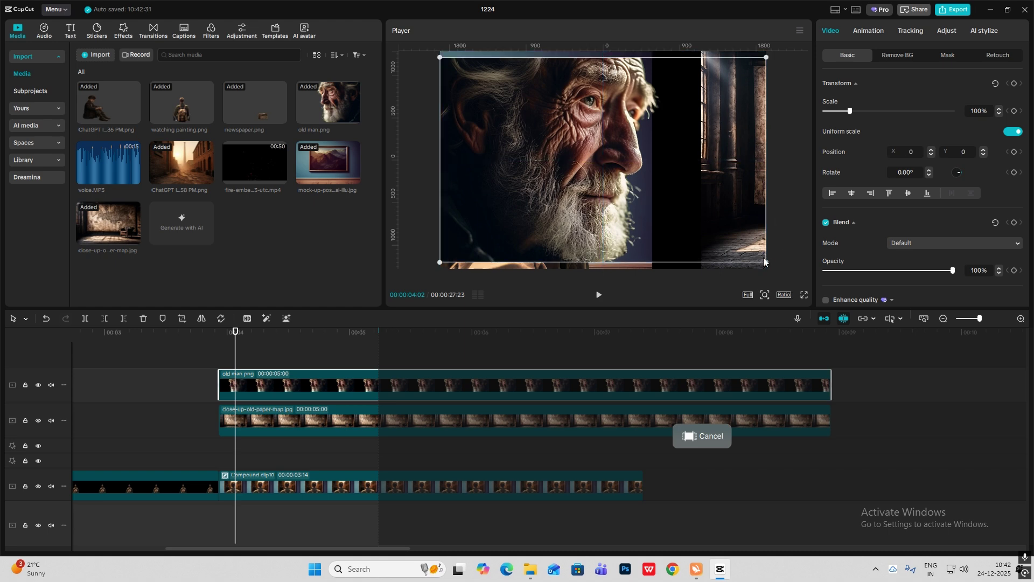
drag(776, 268, 808, 296)
drag(571, 172, 502, 187)
Centre the old paper map background in the picture and scale it to 106%
drag(726, 242, 449, 245)
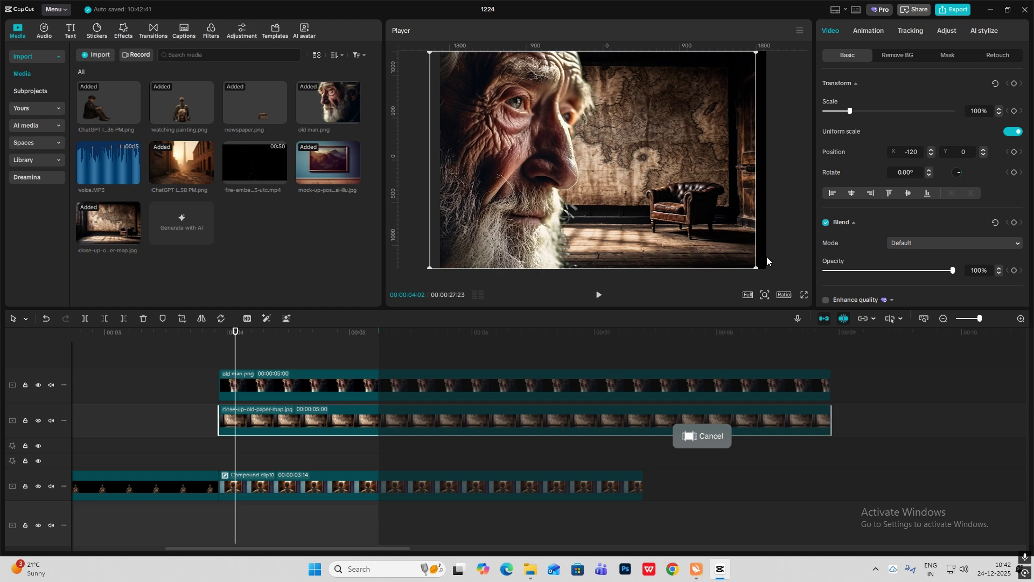
scroll(686, 240, up, 2)
drag(686, 240, 711, 263)
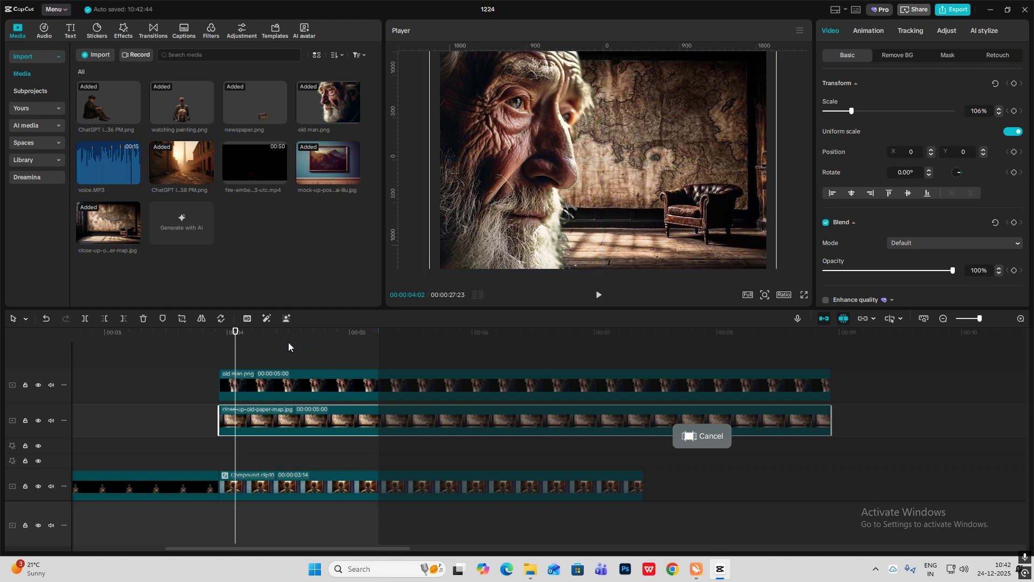
Combine the old man and old paper map layers into one compound clip
drag(298, 351, 356, 424)
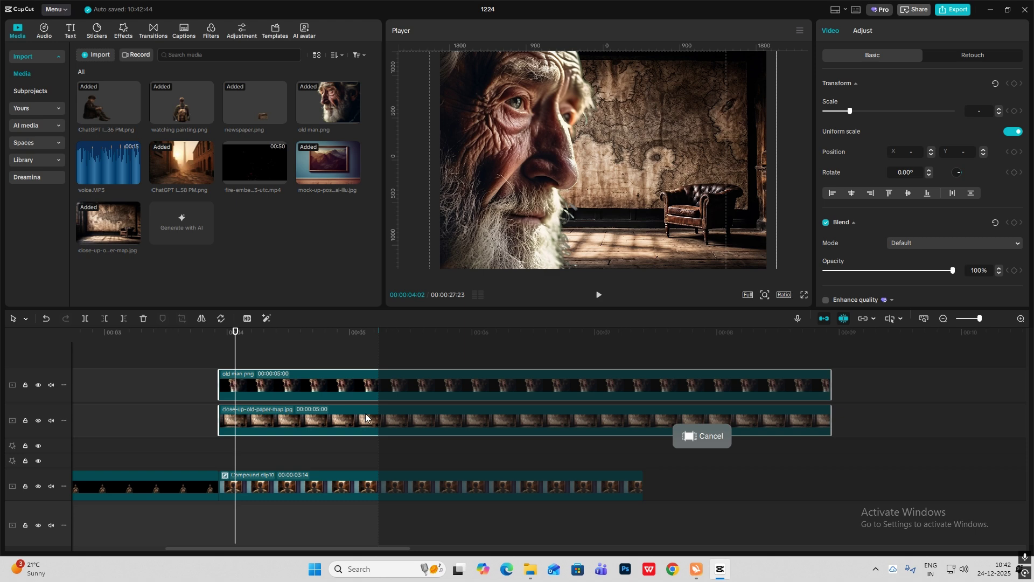
drag(256, 377, 300, 393)
click(223, 429)
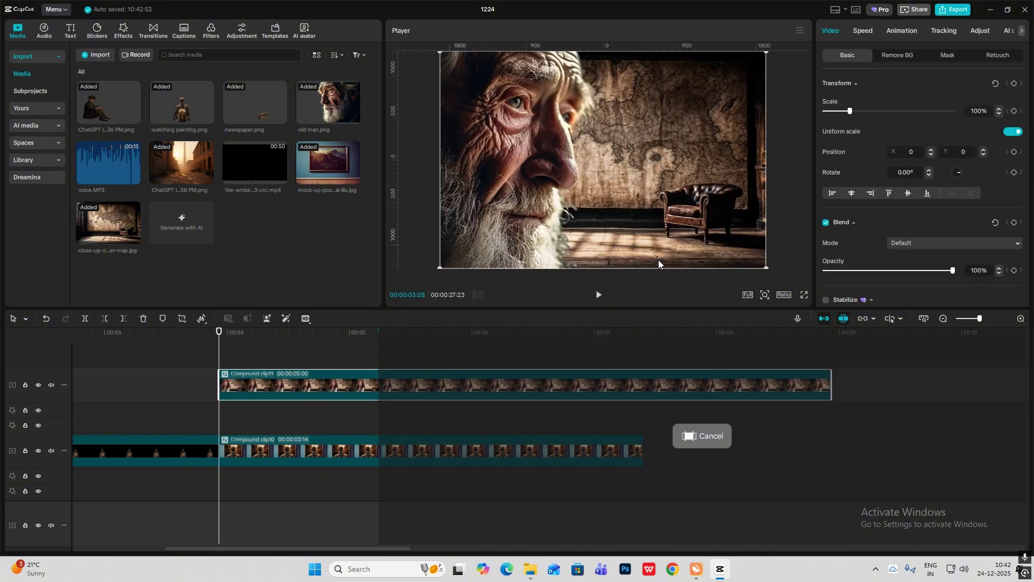
Keyframe the old man compound clip to slide in from X 3840 at its start to X 0 at 00:00:05:06
drag(559, 204, 888, 229)
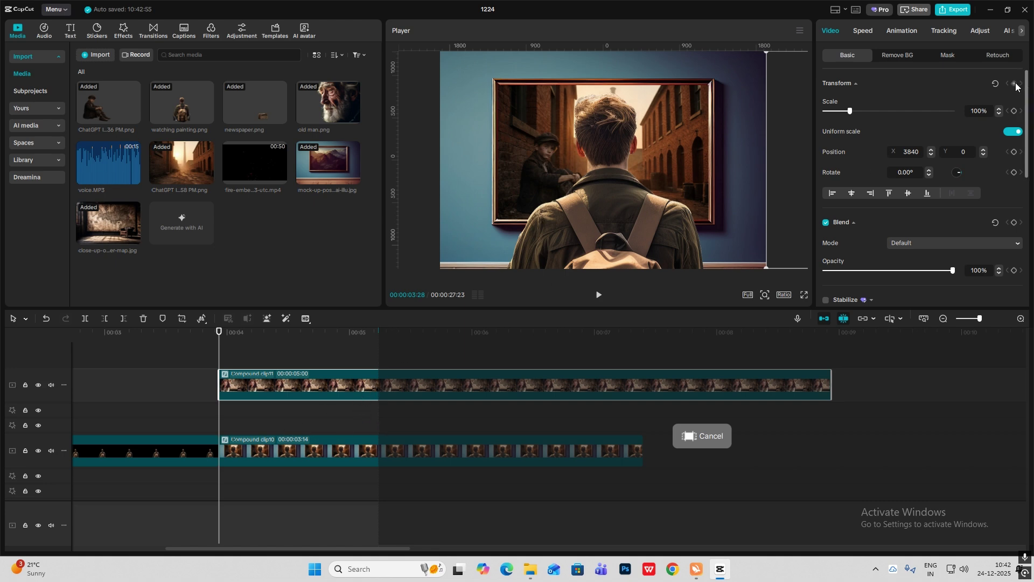
click(273, 453)
drag(218, 362, 374, 365)
click(377, 389)
click(1014, 83)
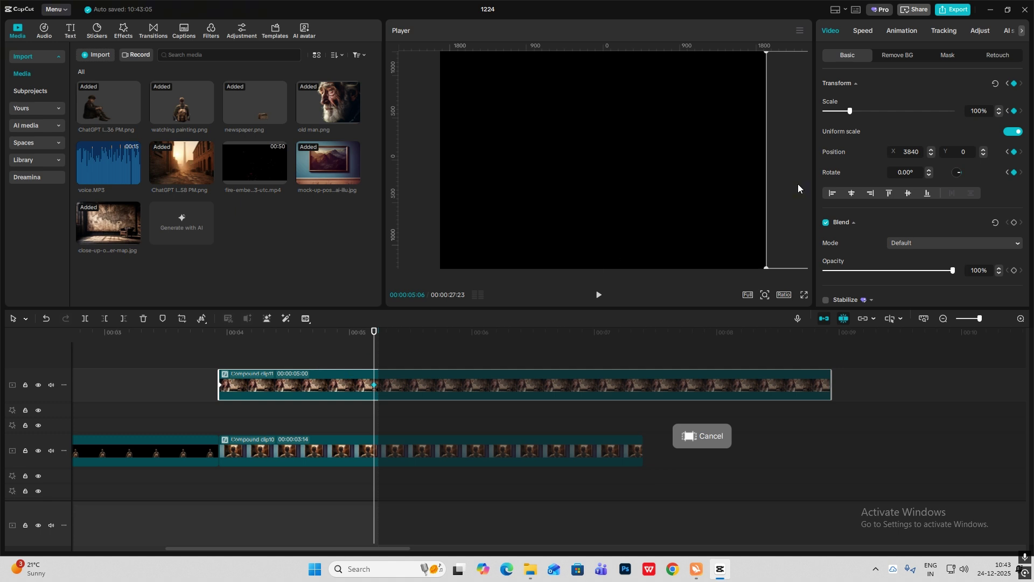
drag(797, 183, 517, 241)
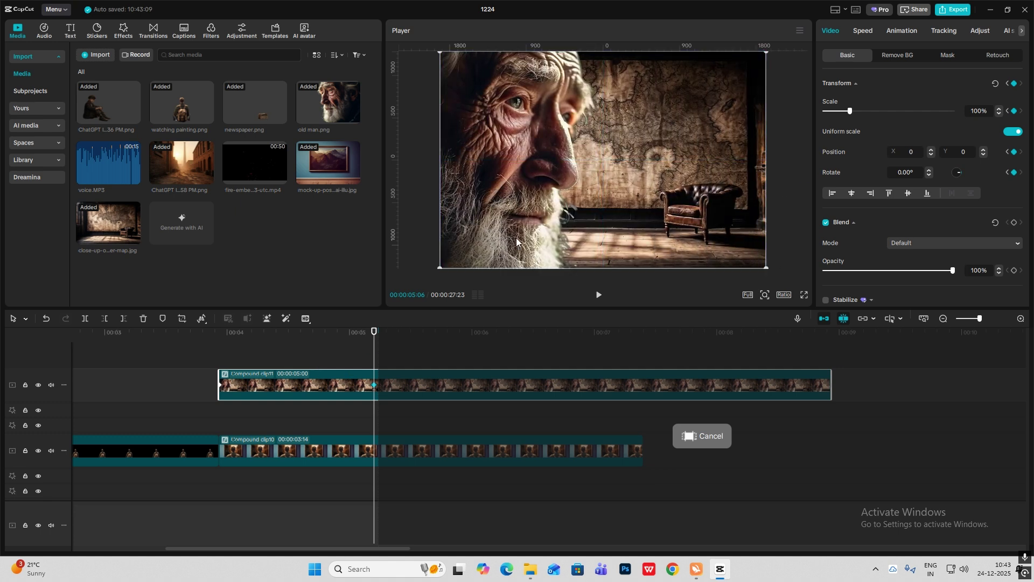
Apply the Cubic Out preset curve to the old man clip's X position keyframes and start the clip slightly earlier
key(alt+k)
scroll(318, 437, up, 2)
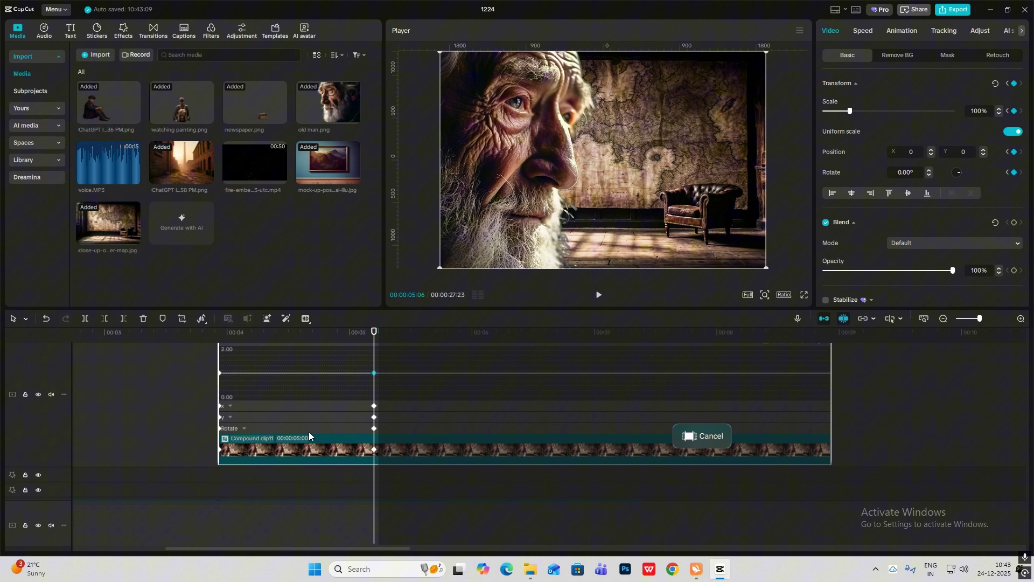
scroll(308, 431, up, 1)
click(311, 422)
click(766, 365)
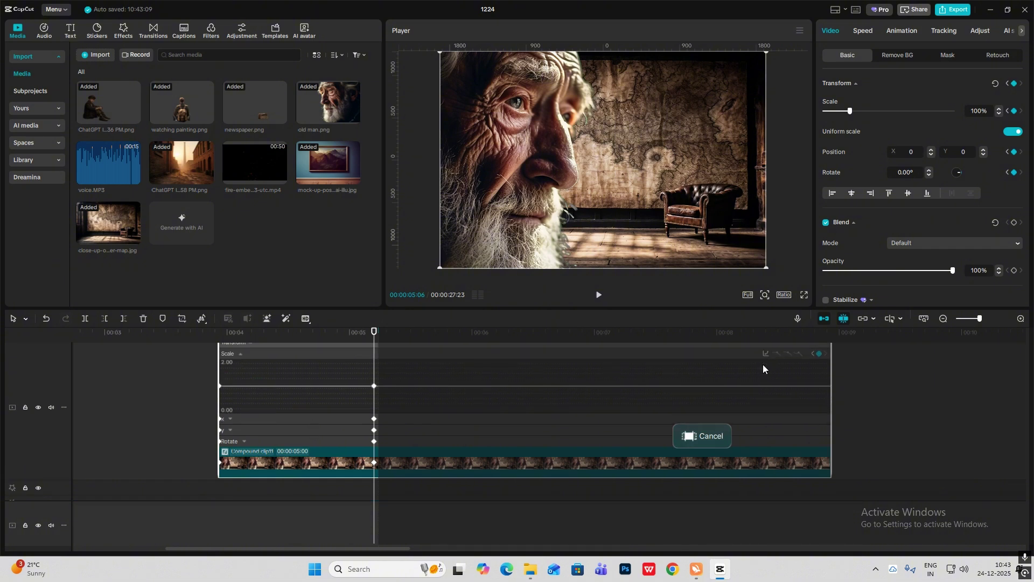
click(331, 420)
click(335, 408)
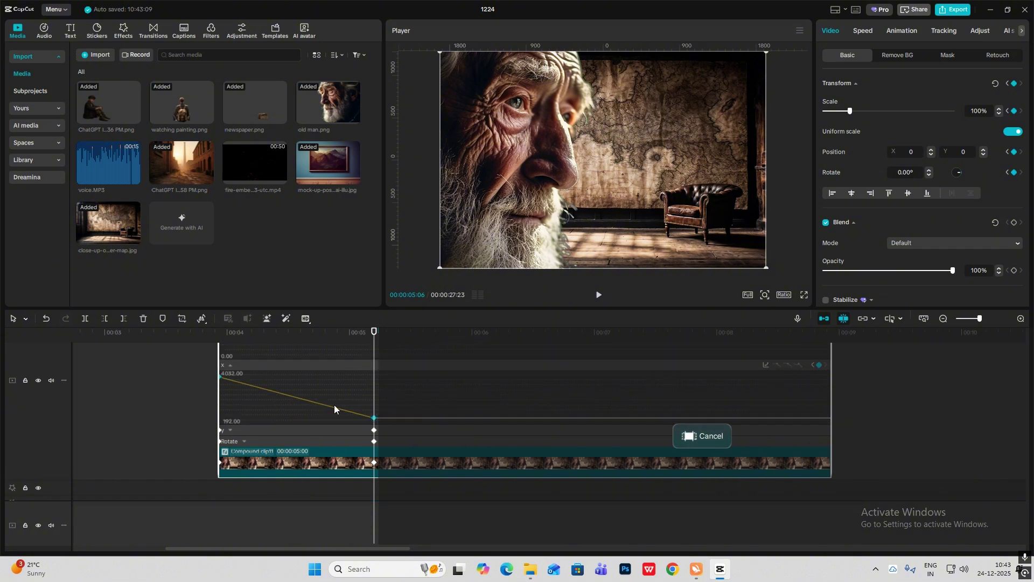
click(766, 365)
click(879, 455)
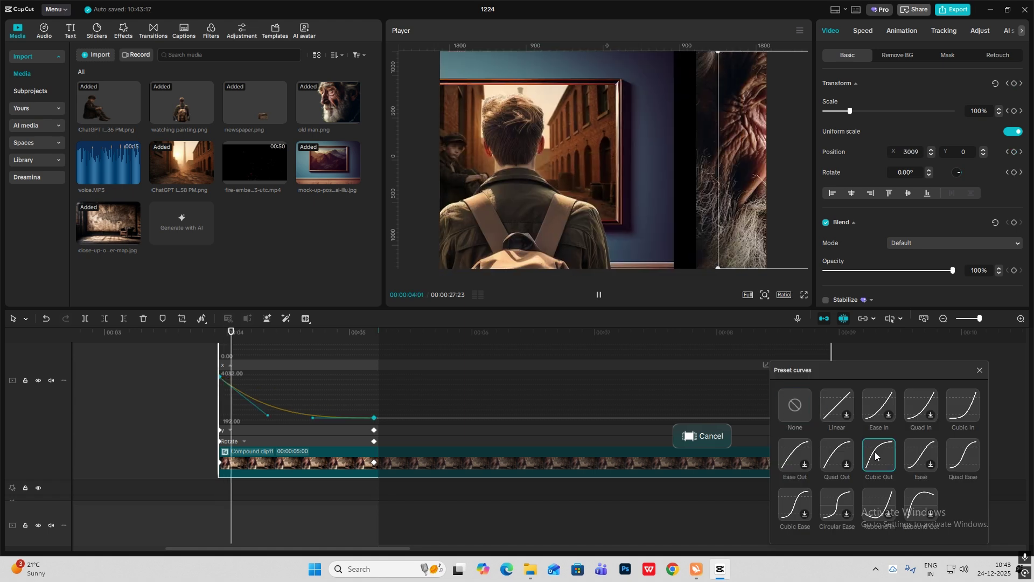
click(980, 371)
click(338, 433)
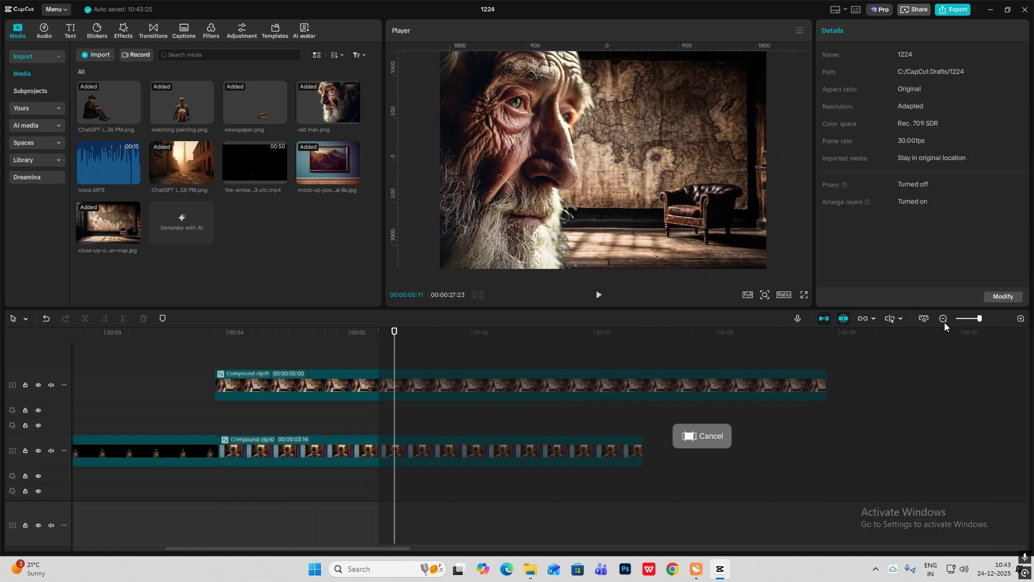
Play back the whole sequence from the beginning through the slide to the old man scene
click(945, 321)
click(434, 368)
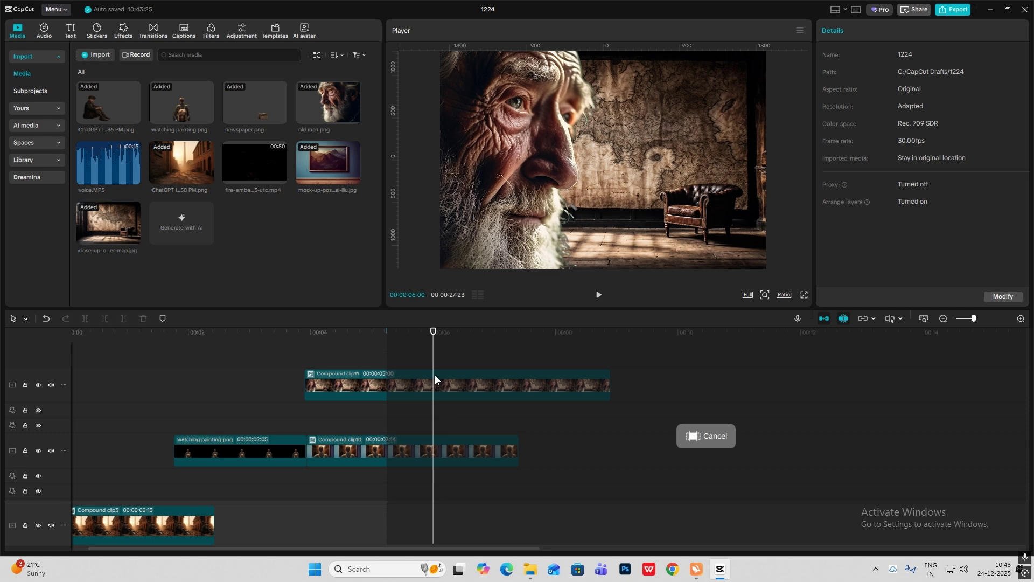
drag(435, 375, 12, 403)
key(space)
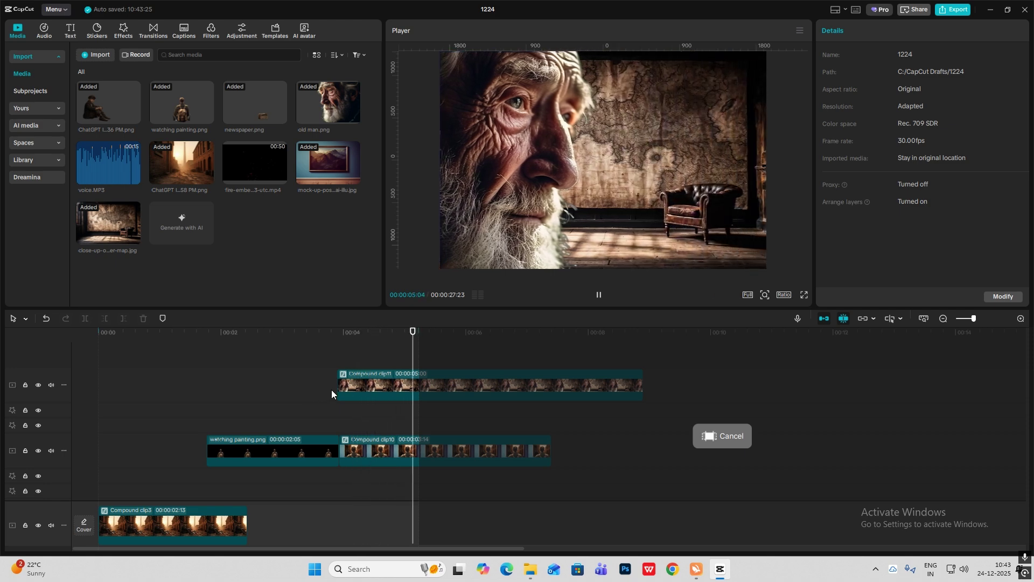
key(space)
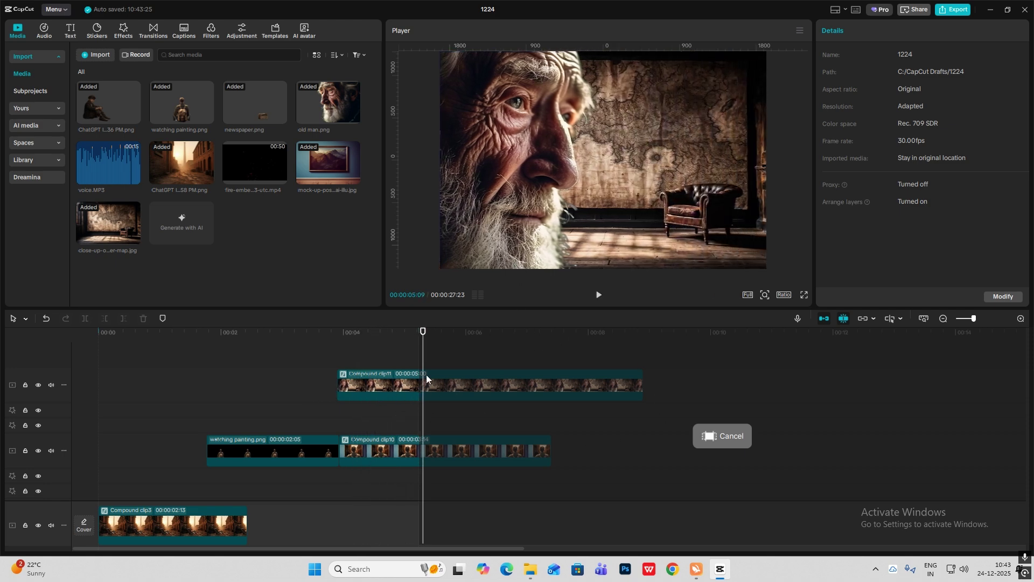
click(409, 355)
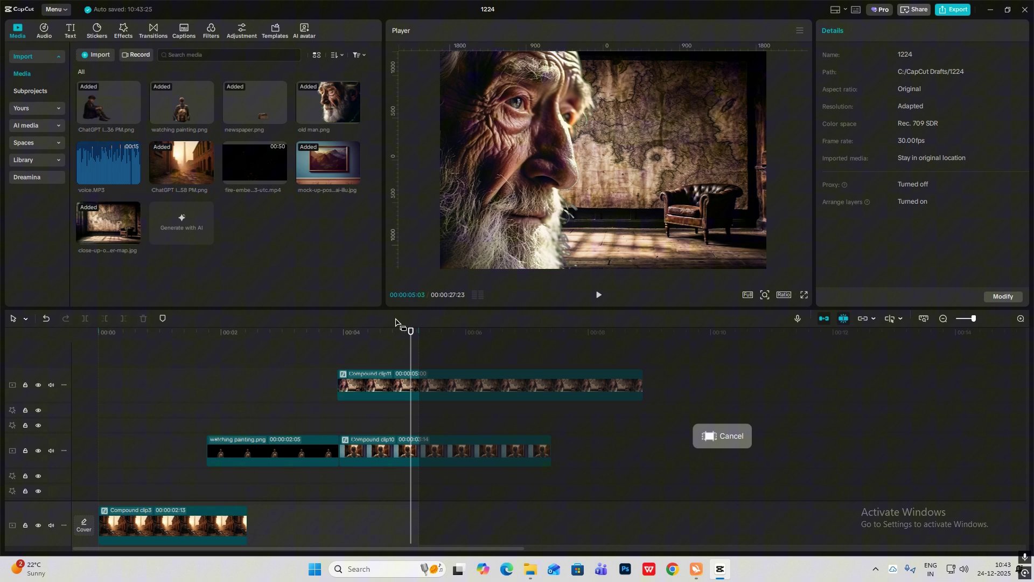
Place the fire-embers video on a new track above all other clips, starting at the beginning of the timeline
drag(250, 170, 100, 379)
click(136, 349)
key(Home)
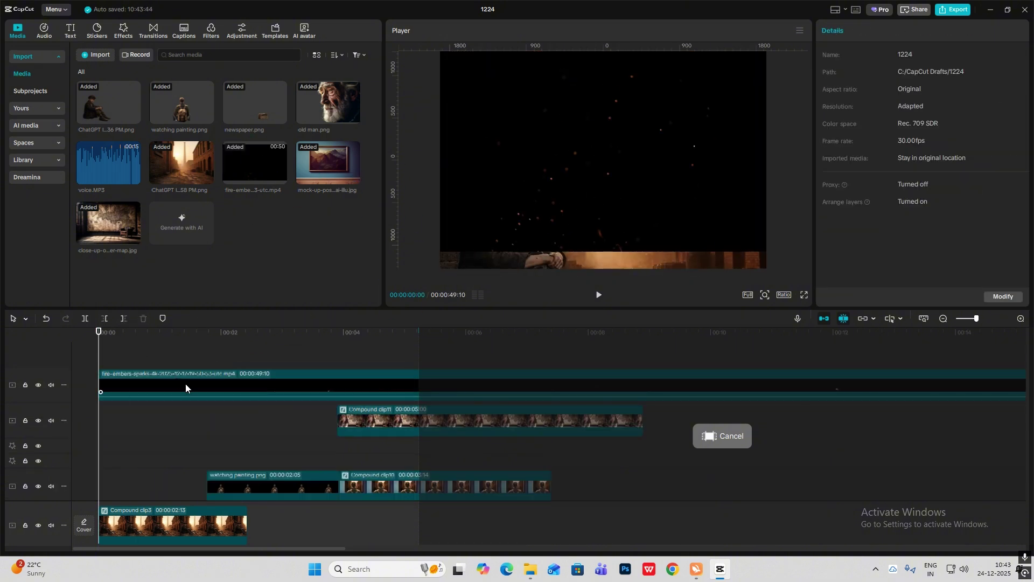
Set the fire-embers clip's blend mode to Screen and enlarge it to a scale of 145% to fill the frame
click(185, 385)
click(926, 243)
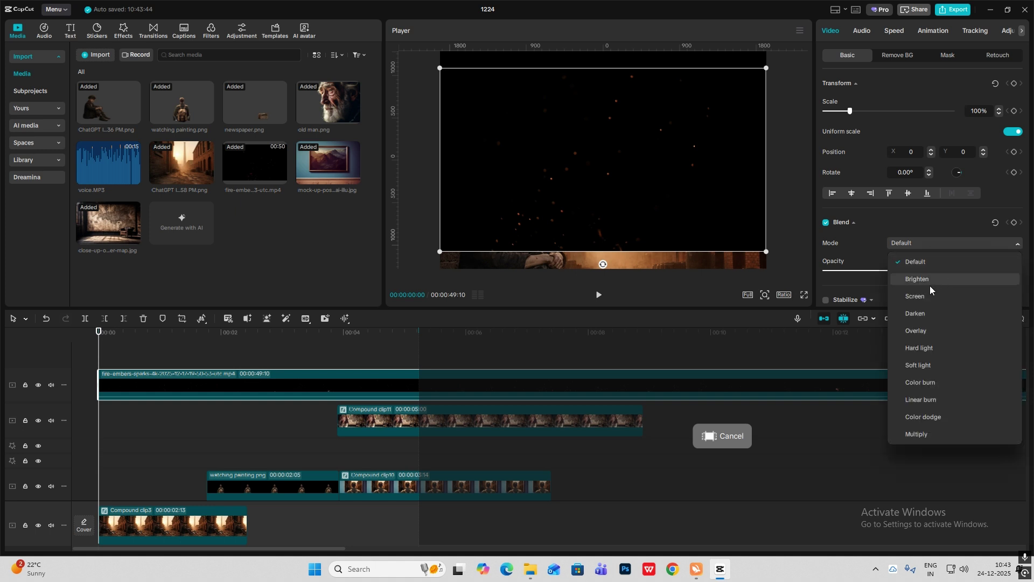
click(918, 297)
drag(773, 262, 856, 345)
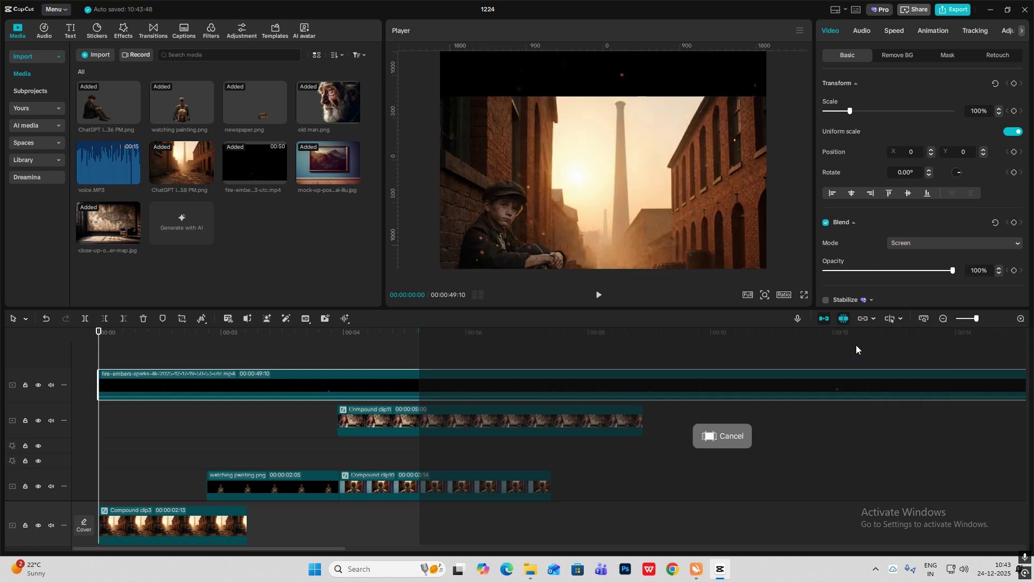
Play the sequence up to 00:00:05:07, split the fire-embers clip there and delete the remainder
key(space)
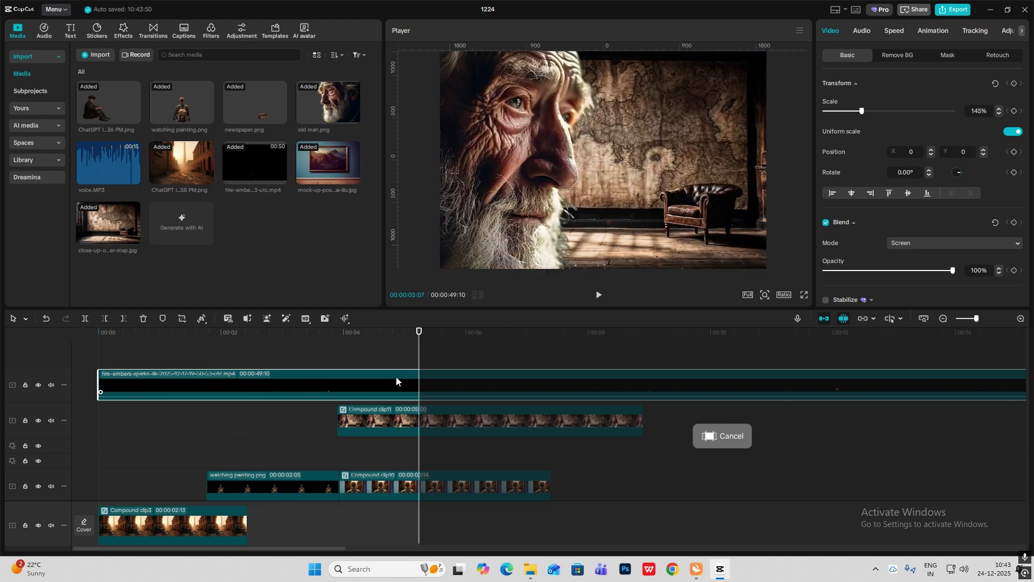
key(ctrl+b)
key(Delete)
key(Home)
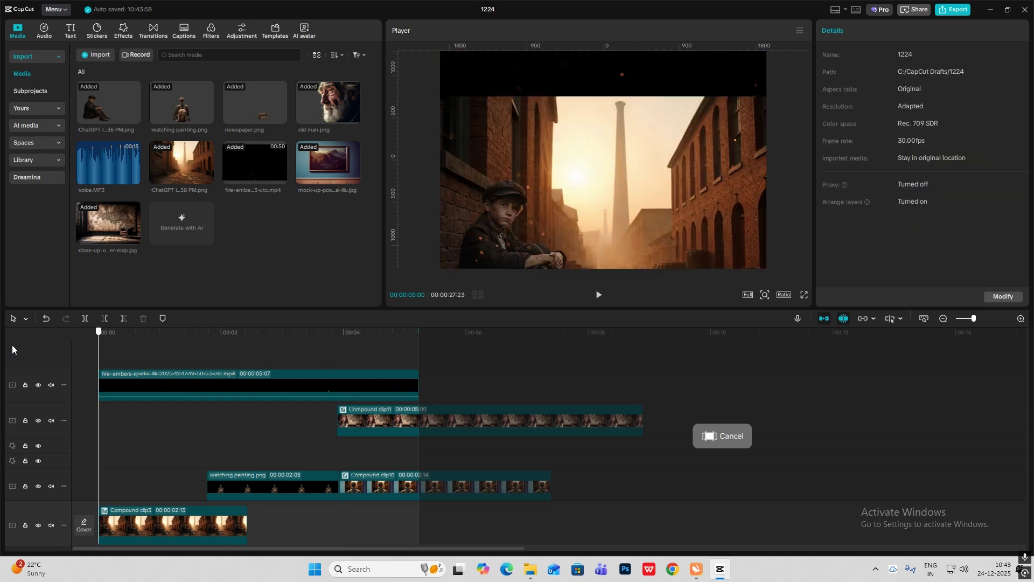
Move the Camera Shake, To Color, Hazy and Vignette effects to the start of the timeline, above the embers clip
click(944, 319)
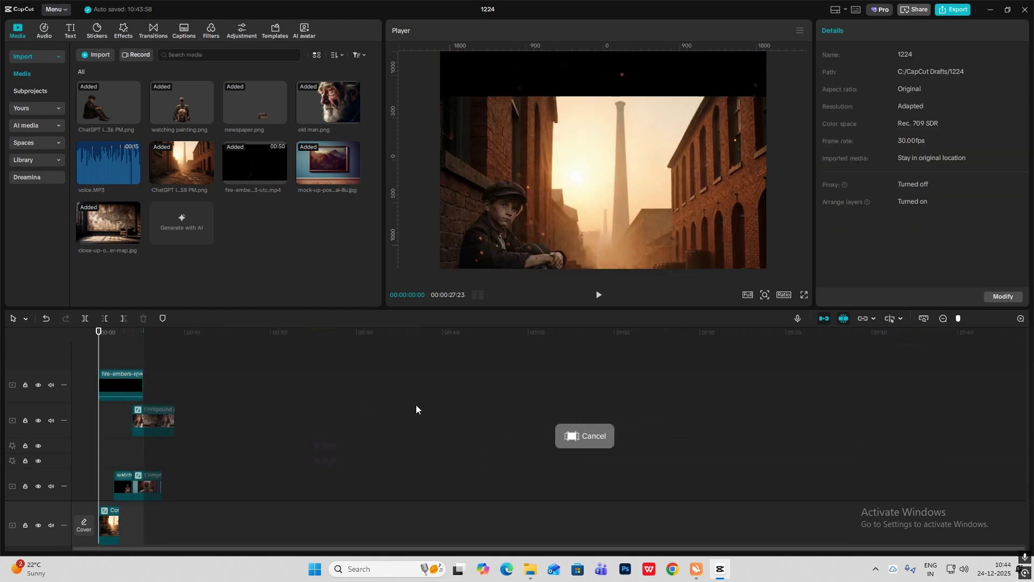
scroll(416, 408, down, 2)
drag(406, 377, 129, 345)
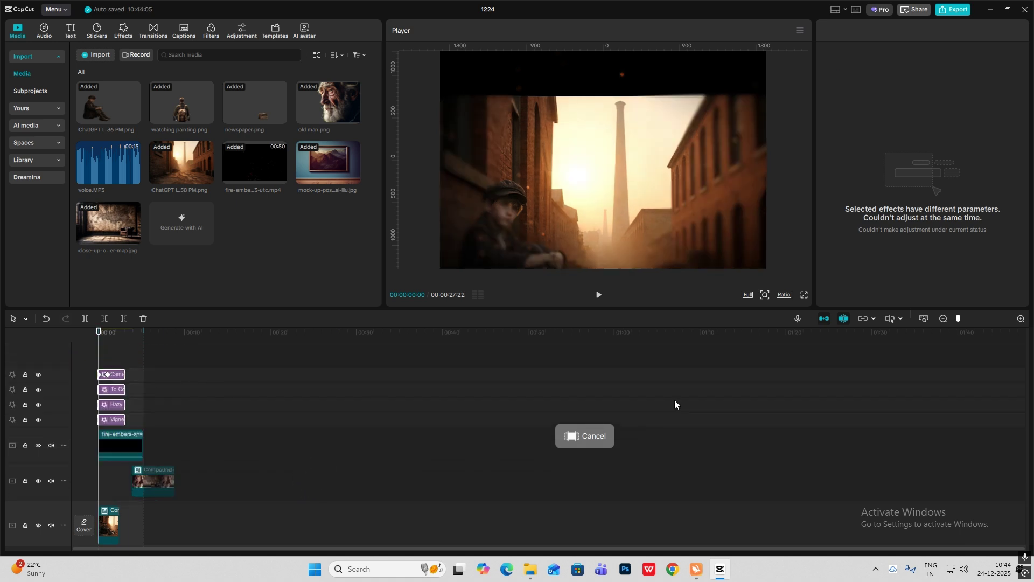
click(1021, 318)
scroll(202, 428, down, 1)
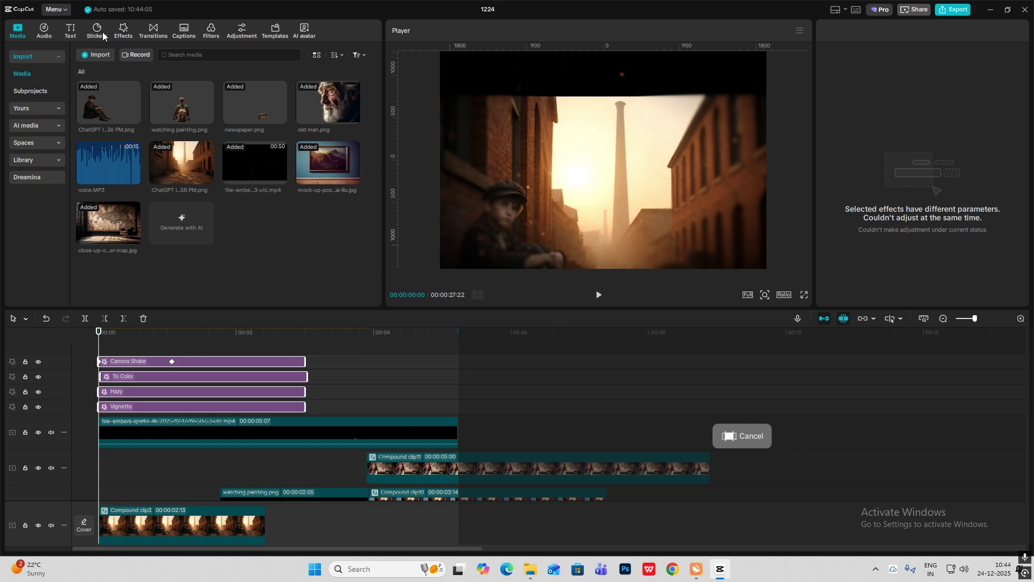
Open the video effects library and play back the opening street scene to check the applied effects
click(122, 32)
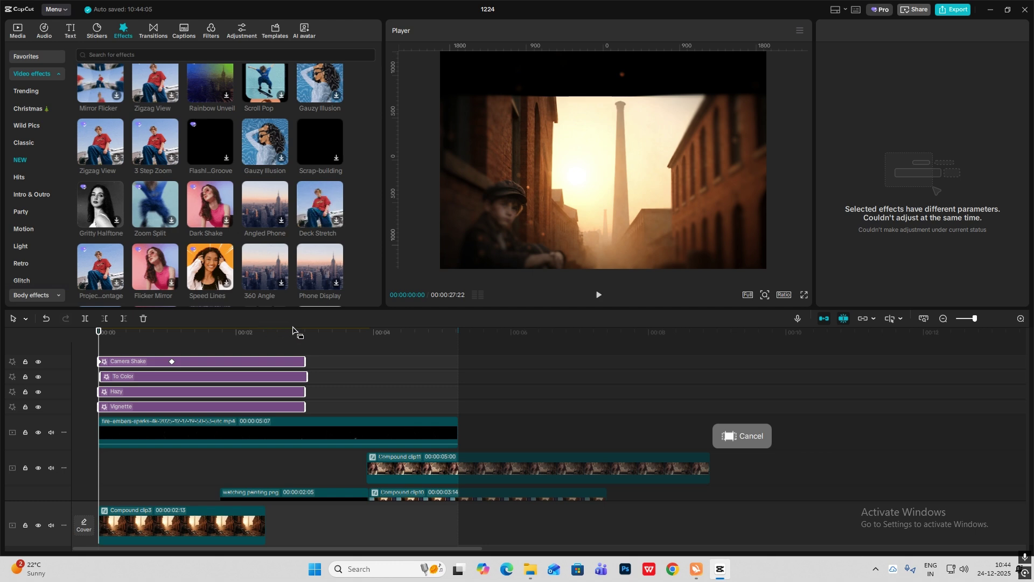
scroll(206, 363, up, 1)
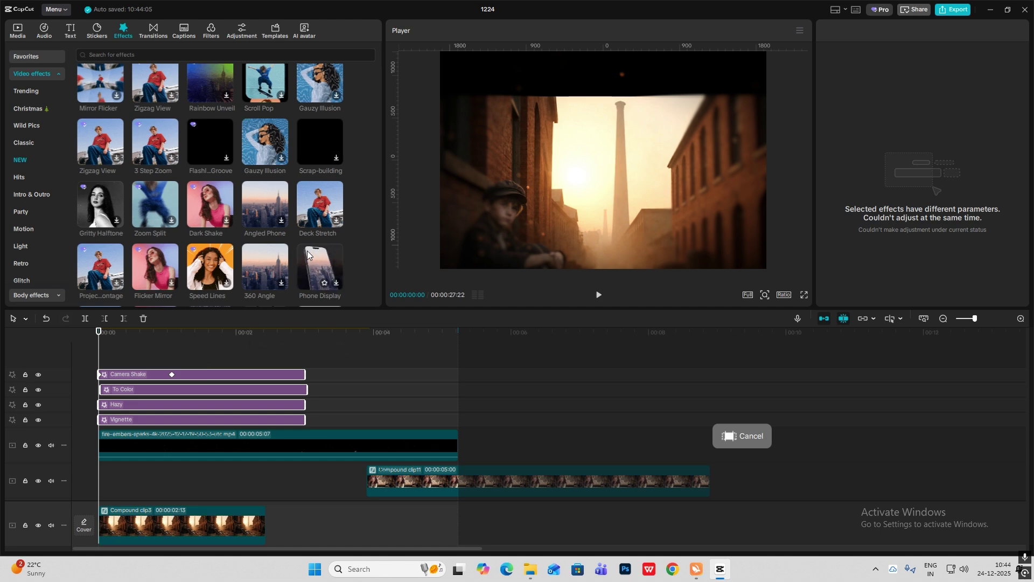
drag(123, 357, 53, 350)
drag(101, 390, 60, 355)
click(112, 357)
key(space)
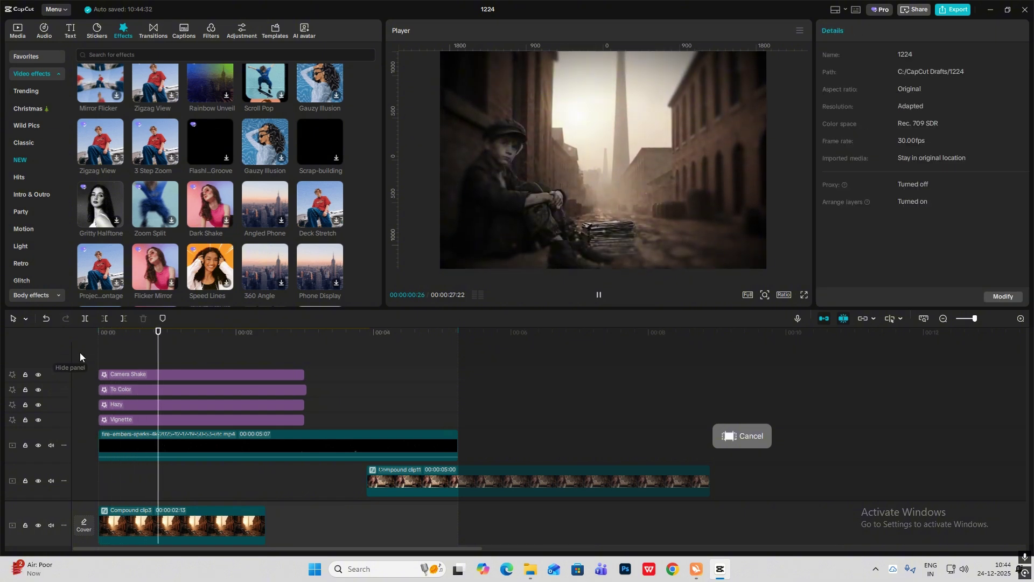
Extend the Camera Shake, To Color, Hazy and Vignette effects to cover the sequence through the old man scene
scroll(251, 356, down, 1)
drag(355, 353, 710, 400)
click(356, 368)
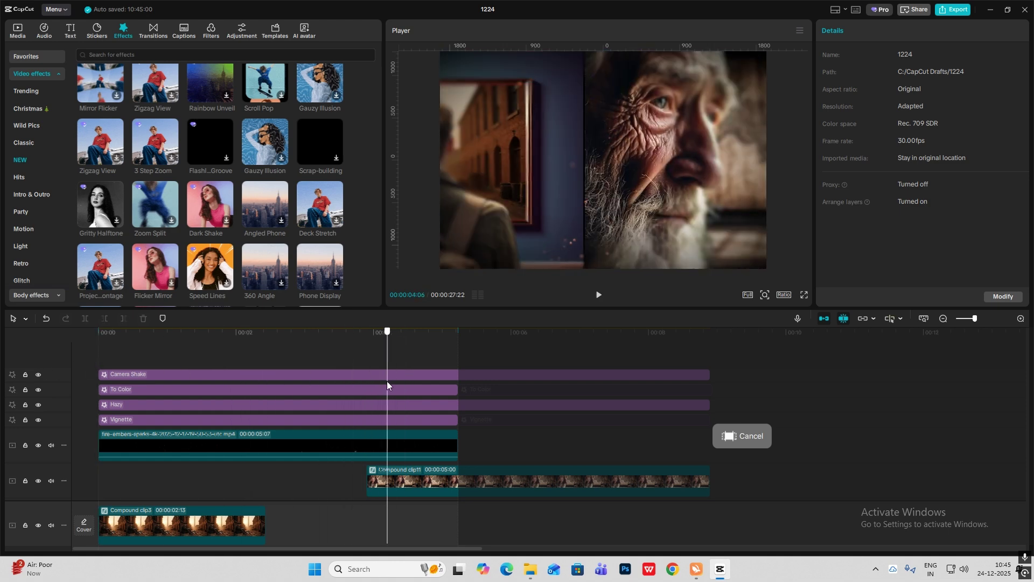
click(17, 31)
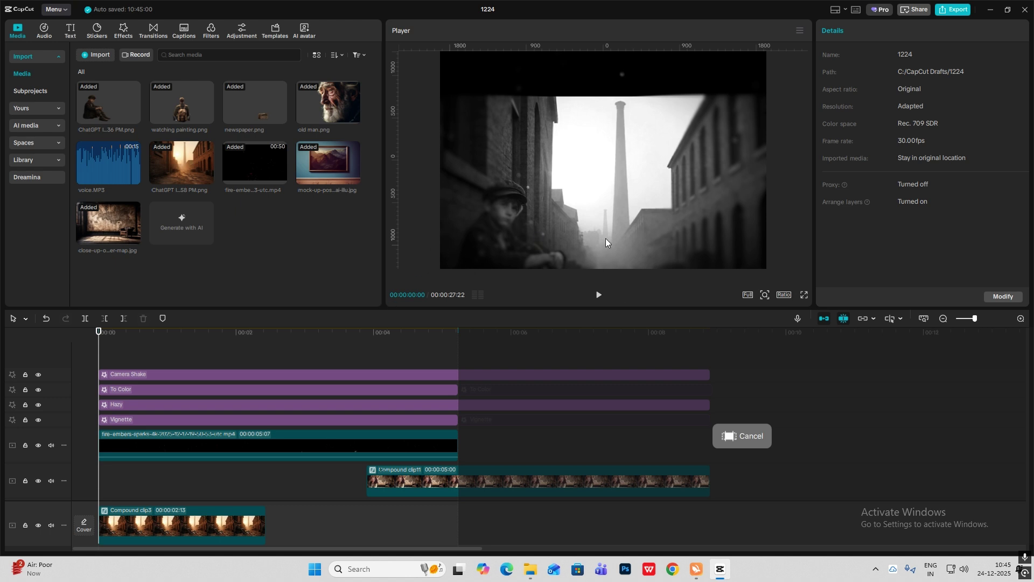